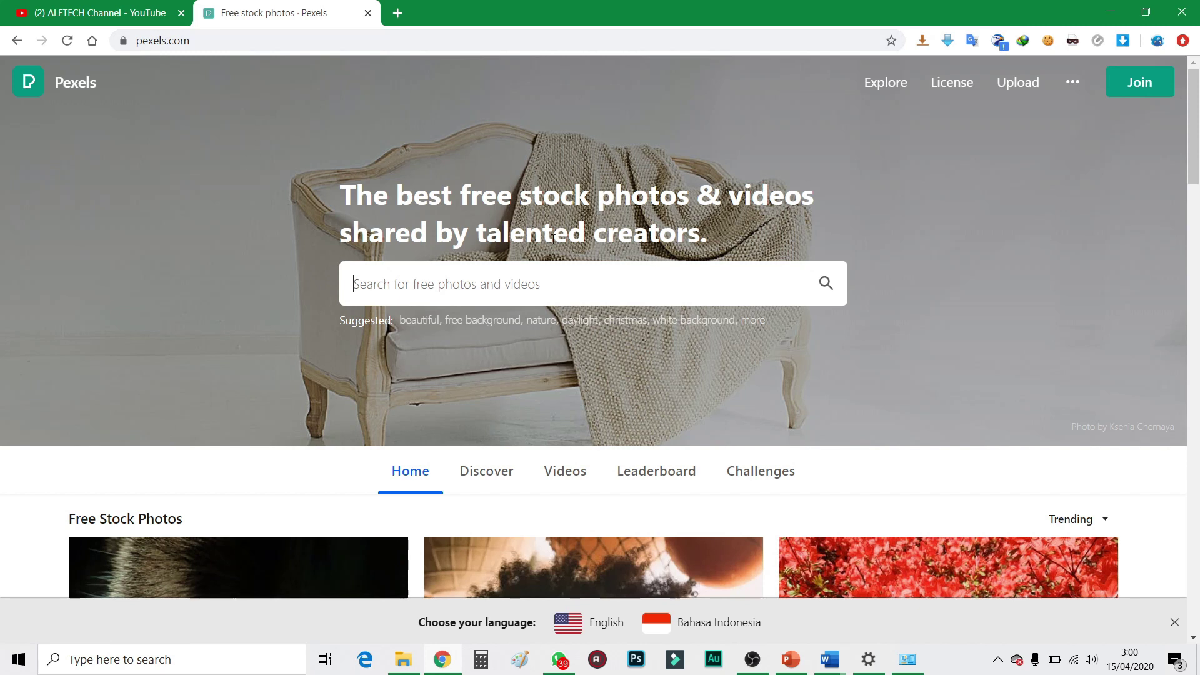
Search Pexels for game photos.
{"action": "scroll", "coordinate": [655, 379], "scroll_direction": "down", "scroll_amount": 3}
{"action": "scroll", "coordinate": [508, 173], "scroll_direction": "up", "scroll_amount": 3}
{"action": "left_click", "coordinate": [509, 275]}
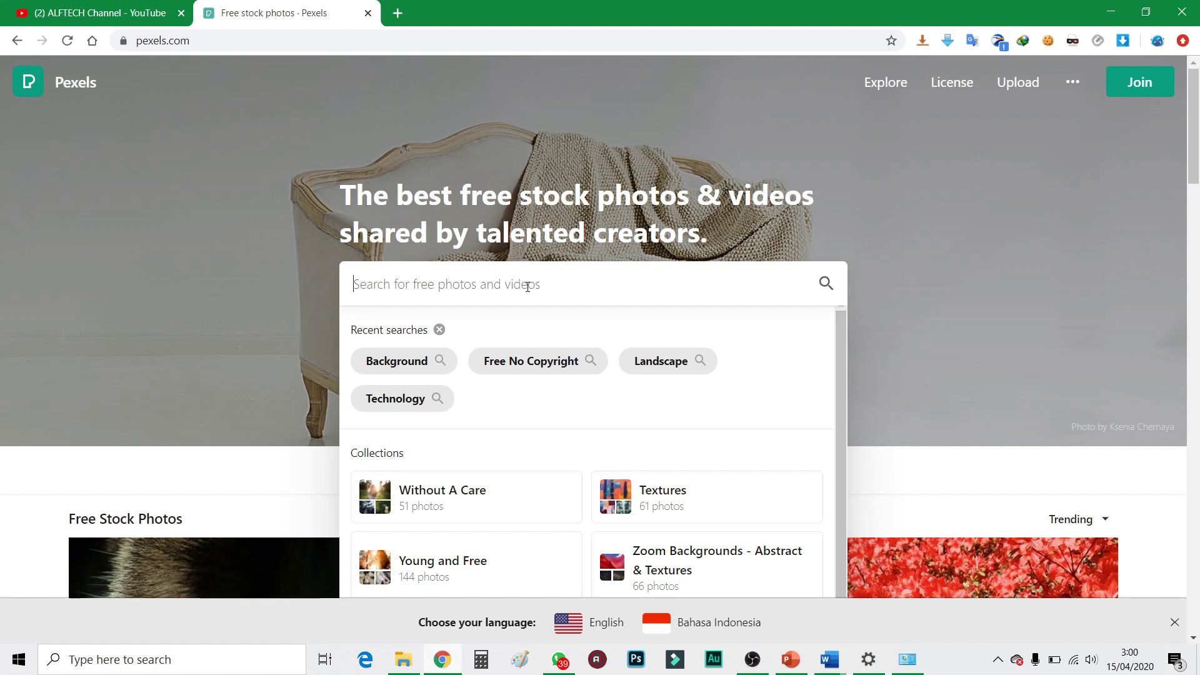
{"action": "type", "text": "game"}
{"action": "key", "text": "Return"}
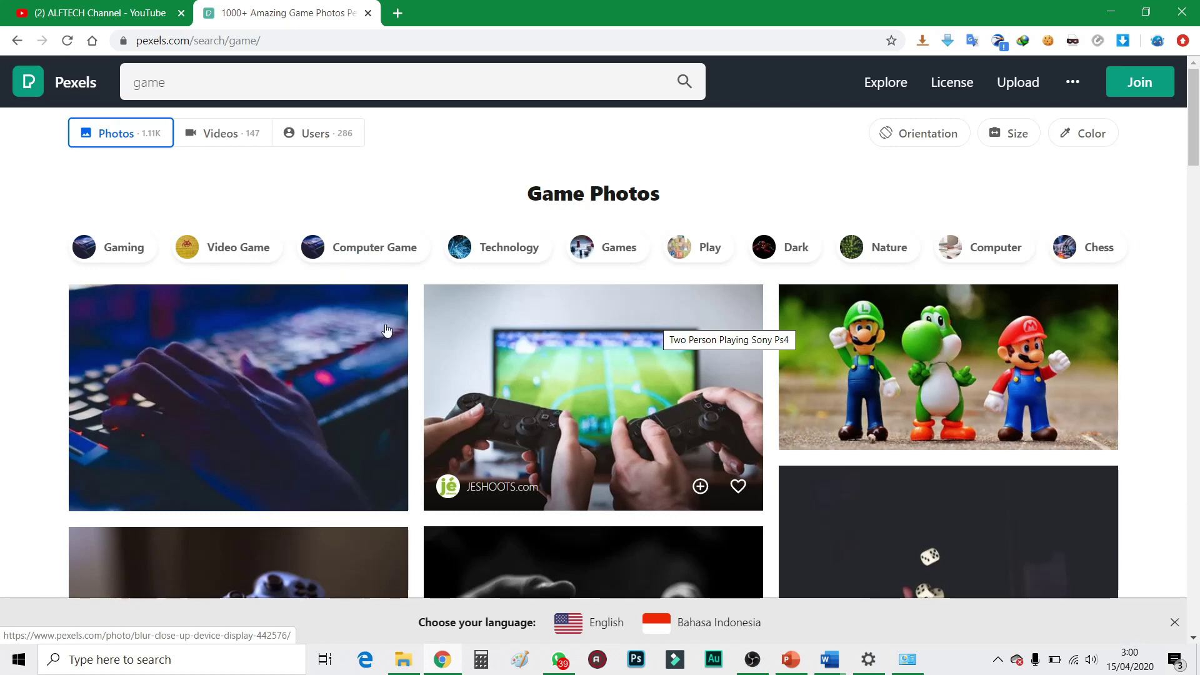
Browse the game photo results for a picture suitable as a slide background.
{"action": "scroll", "coordinate": [674, 320], "scroll_direction": "down", "scroll_amount": 6}
{"action": "scroll", "coordinate": [739, 322], "scroll_direction": "up", "scroll_amount": 1}
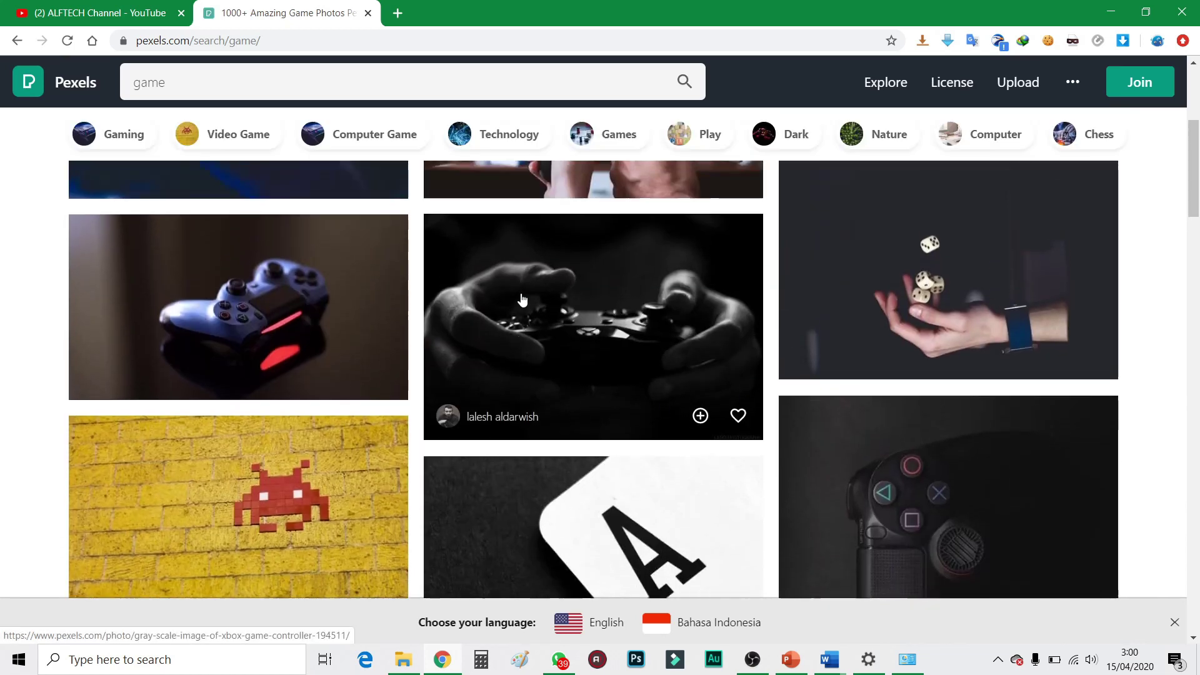
{"action": "scroll", "coordinate": [876, 277], "scroll_direction": "down", "scroll_amount": 12}
{"action": "scroll", "coordinate": [902, 287], "scroll_direction": "up", "scroll_amount": 6}
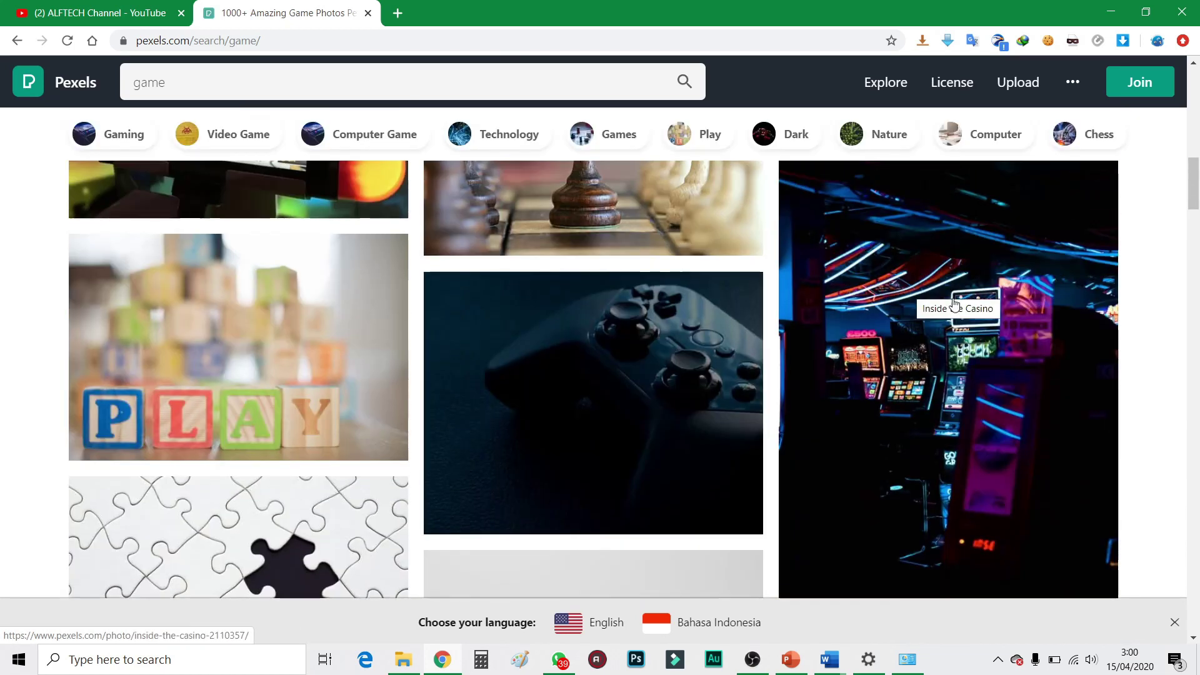
{"action": "scroll", "coordinate": [605, 361], "scroll_direction": "down", "scroll_amount": 12}
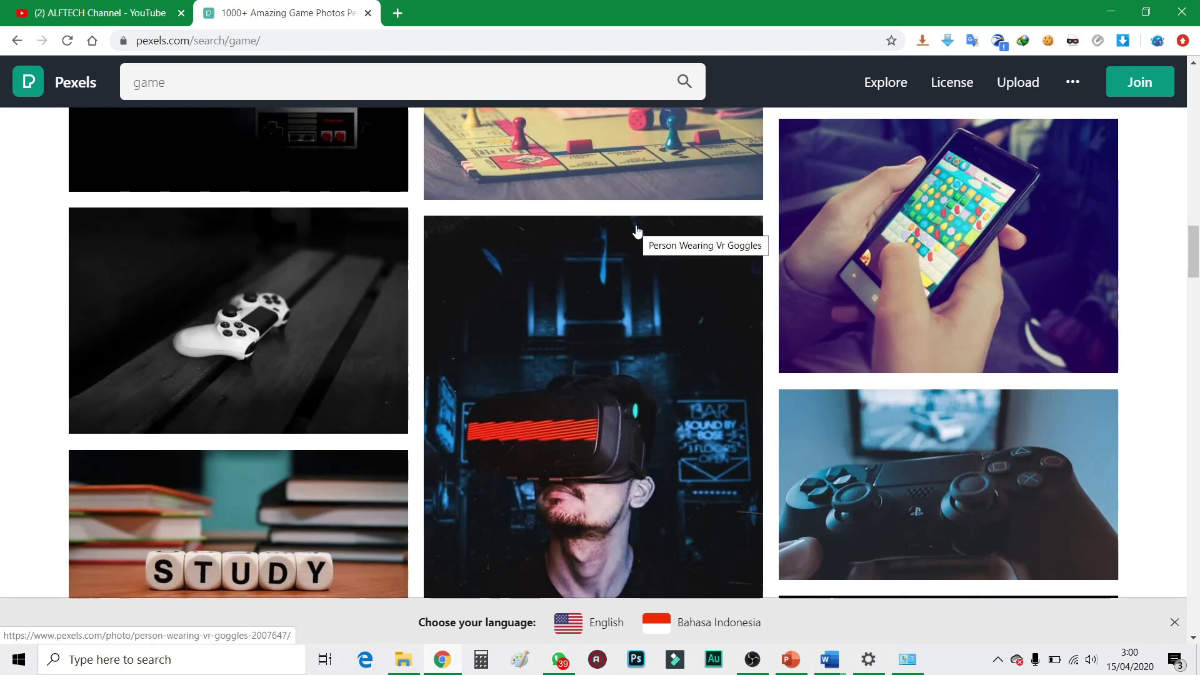
{"action": "scroll", "coordinate": [646, 403], "scroll_direction": "down", "scroll_amount": 6}
{"action": "scroll", "coordinate": [646, 403], "scroll_direction": "down", "scroll_amount": 14}
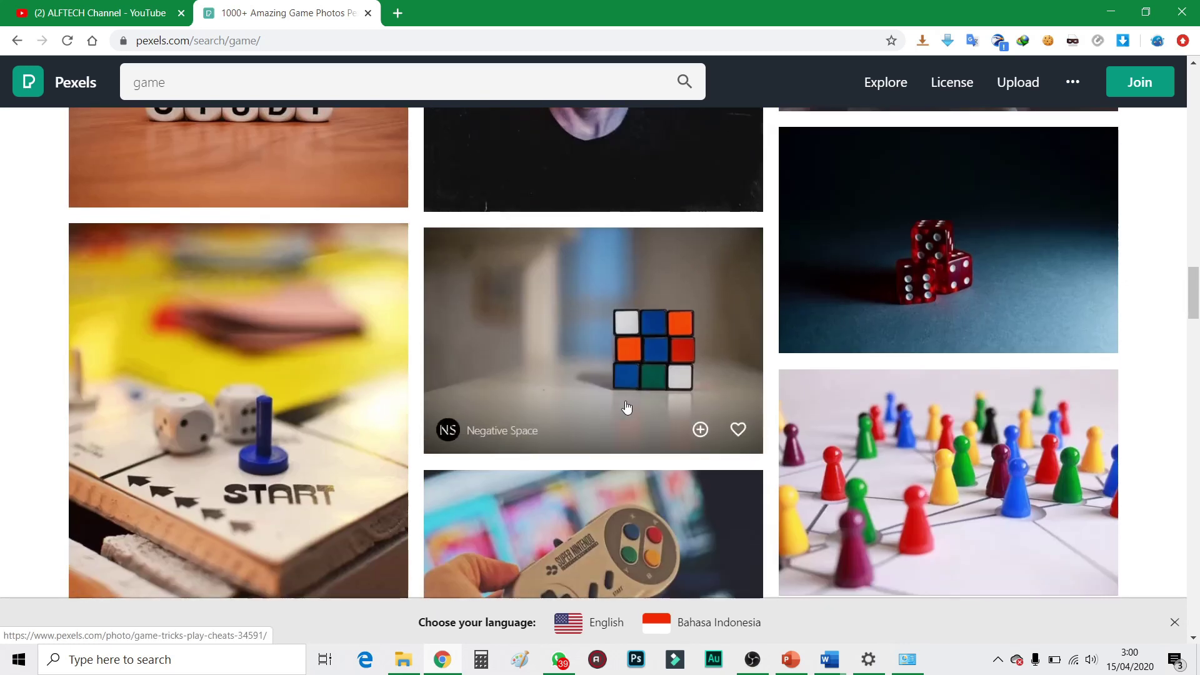
{"action": "scroll", "coordinate": [573, 399], "scroll_direction": "up", "scroll_amount": 14}
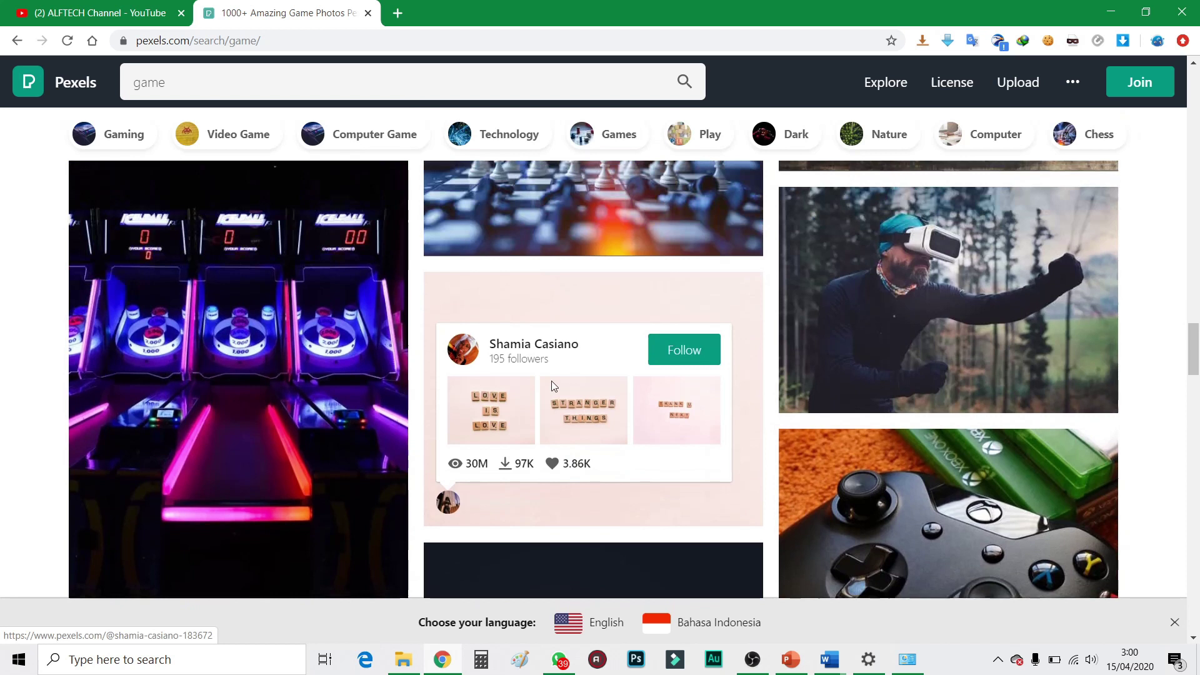
Replace the search term with pubg and run the photo search.
{"action": "left_click", "coordinate": [328, 81]}
{"action": "type", "text": "pubg"}
{"action": "key", "text": "Return"}
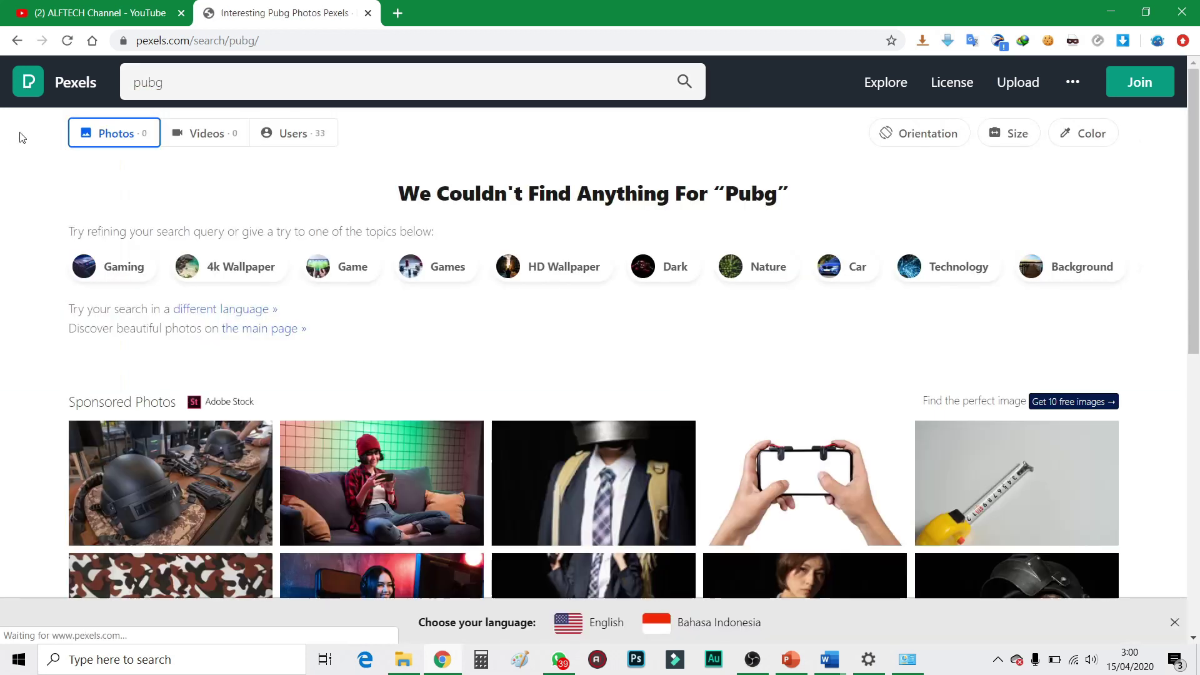
Look through the sponsored photos for pubg, open the black helmet photo's Adobe Stock page and close it again.
{"action": "scroll", "coordinate": [458, 422], "scroll_direction": "down", "scroll_amount": 3}
{"action": "scroll", "coordinate": [458, 422], "scroll_direction": "down", "scroll_amount": 3}
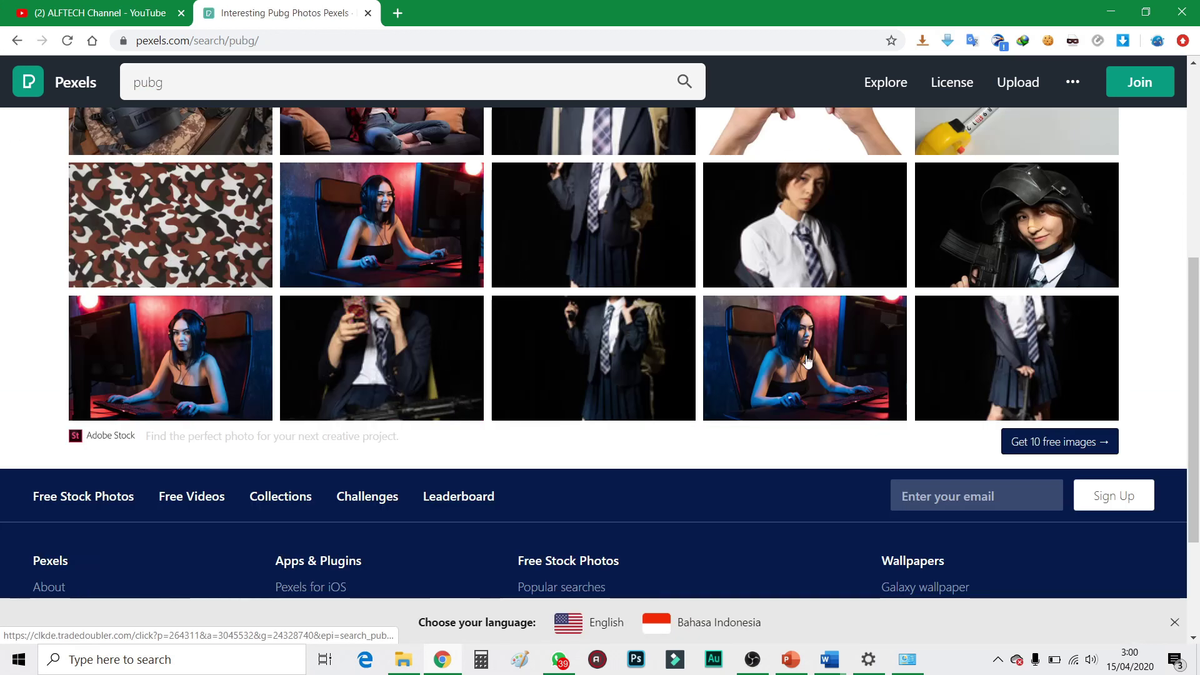
{"action": "scroll", "coordinate": [806, 362], "scroll_direction": "up", "scroll_amount": 6}
{"action": "scroll", "coordinate": [415, 420], "scroll_direction": "down", "scroll_amount": 3}
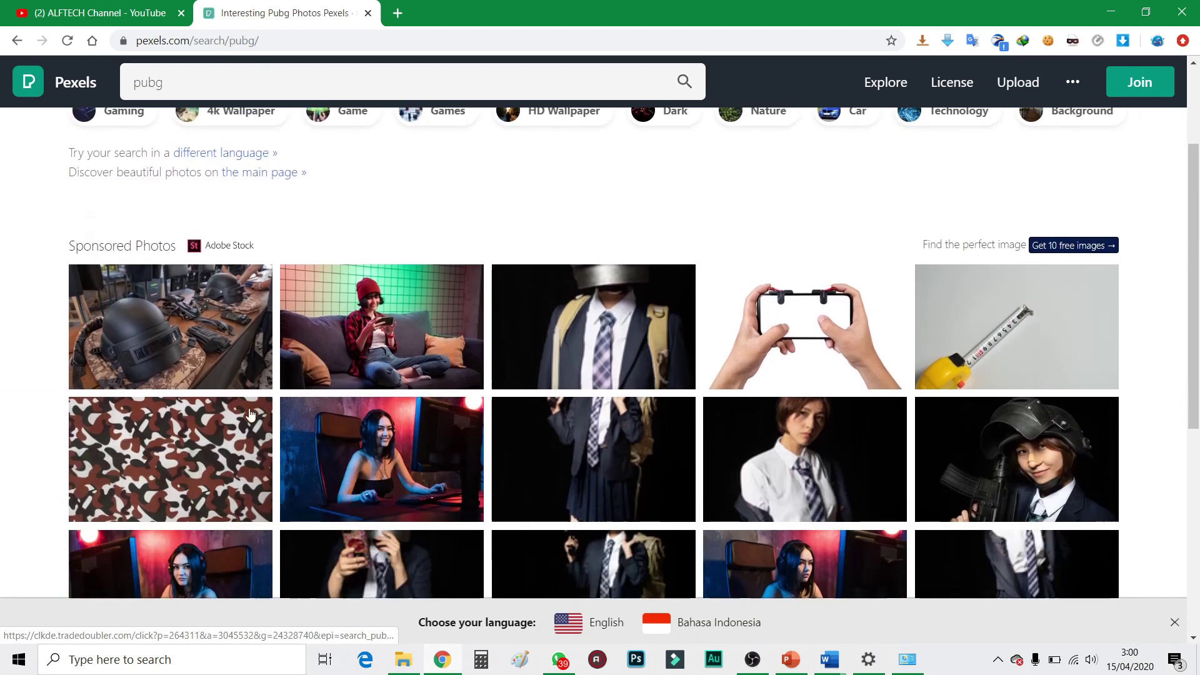
{"action": "left_click", "coordinate": [185, 336]}
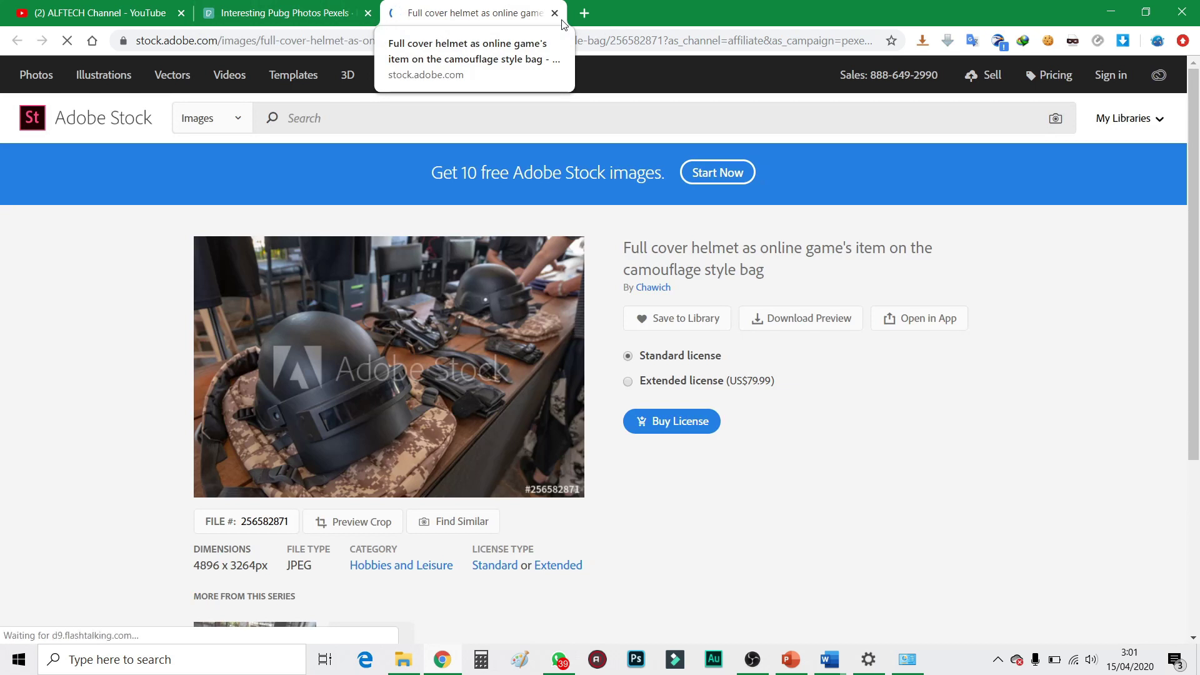
{"action": "left_click", "coordinate": [555, 13]}
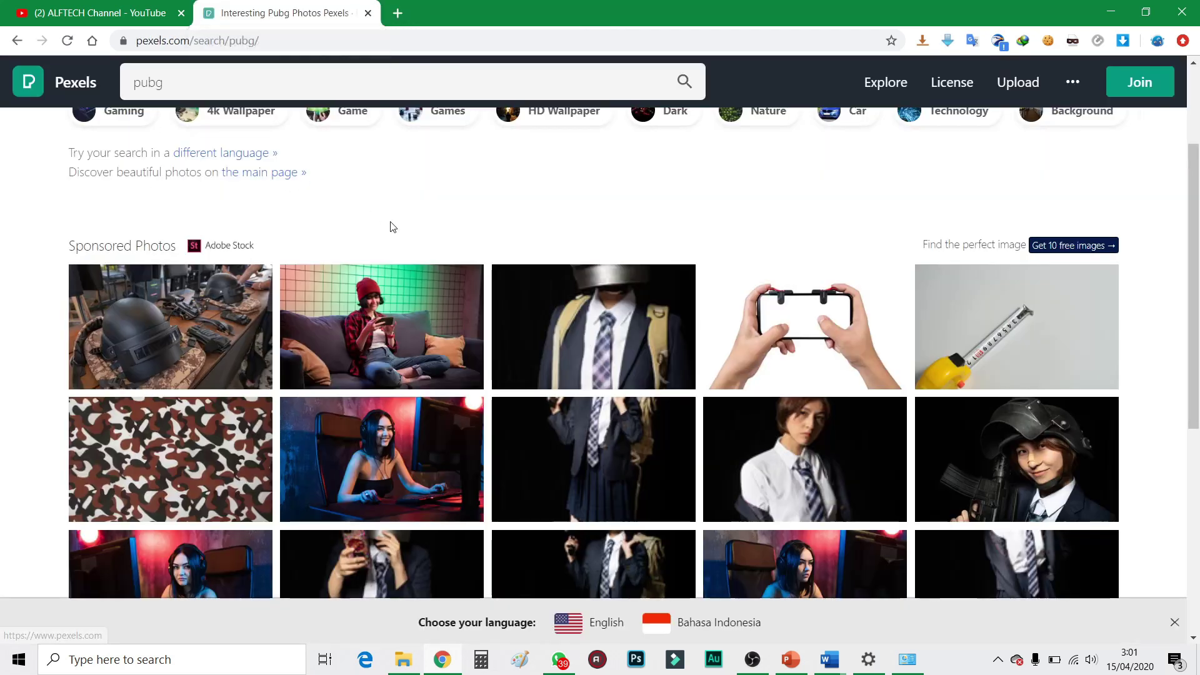
Search Pexels for gaming photos instead.
{"action": "scroll", "coordinate": [389, 227], "scroll_direction": "up", "scroll_amount": 3}
{"action": "left_click", "coordinate": [188, 82]}
{"action": "key", "text": "ctrl+a"}
{"action": "type", "text": "ga"}
{"action": "key", "text": "BackSpace"}
{"action": "type", "text": "aming"}
{"action": "key", "text": "Return"}
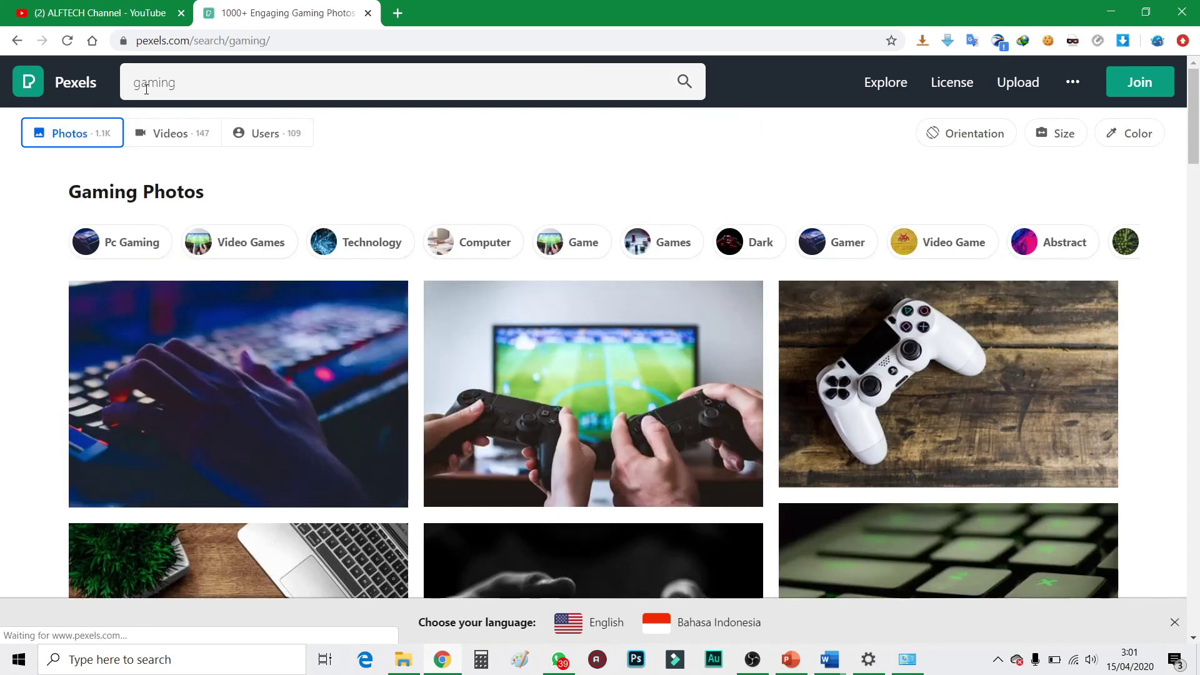
Browse far down the gaming photo results for a suitable background picture.
{"action": "scroll", "coordinate": [624, 397], "scroll_direction": "down", "scroll_amount": 15}
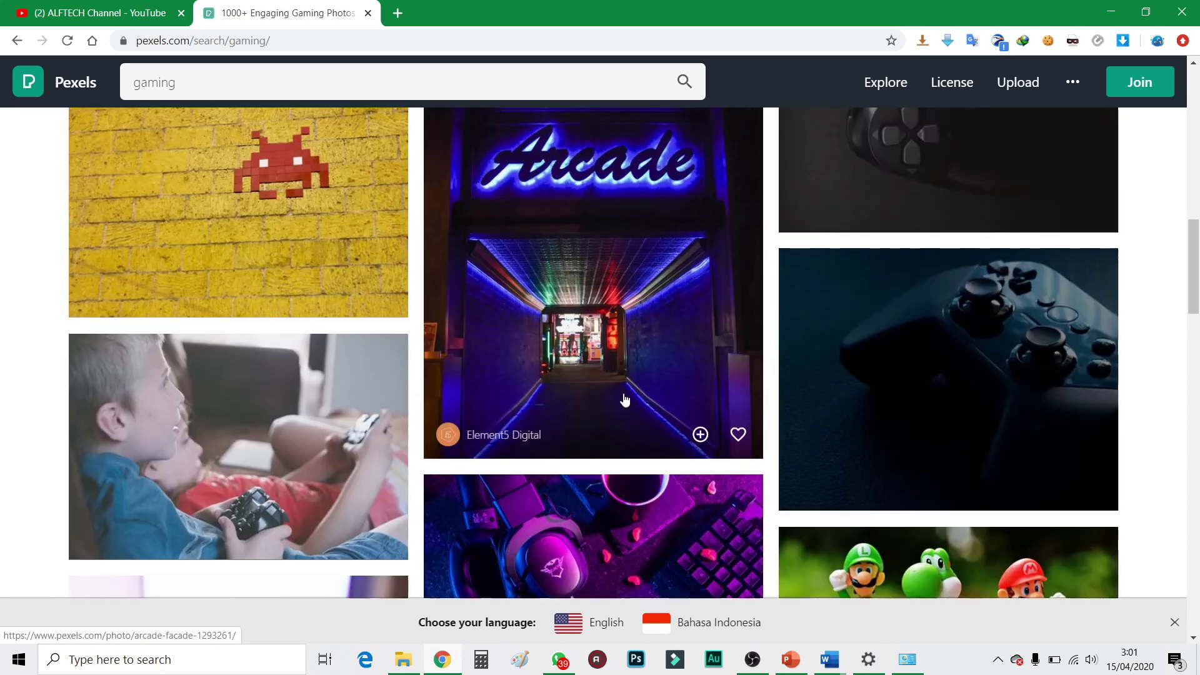
{"action": "scroll", "coordinate": [623, 396], "scroll_direction": "down", "scroll_amount": 6}
{"action": "scroll", "coordinate": [643, 375], "scroll_direction": "up", "scroll_amount": 3}
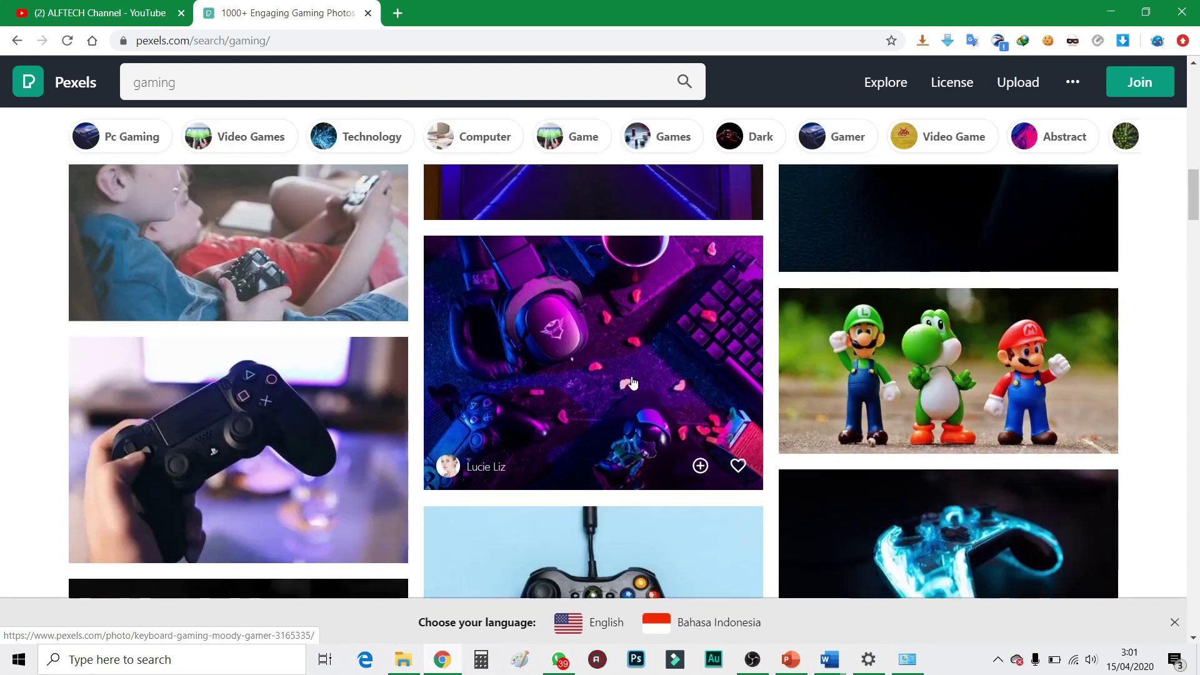
{"action": "scroll", "coordinate": [631, 382], "scroll_direction": "down", "scroll_amount": 10}
{"action": "scroll", "coordinate": [712, 362], "scroll_direction": "up", "scroll_amount": 3}
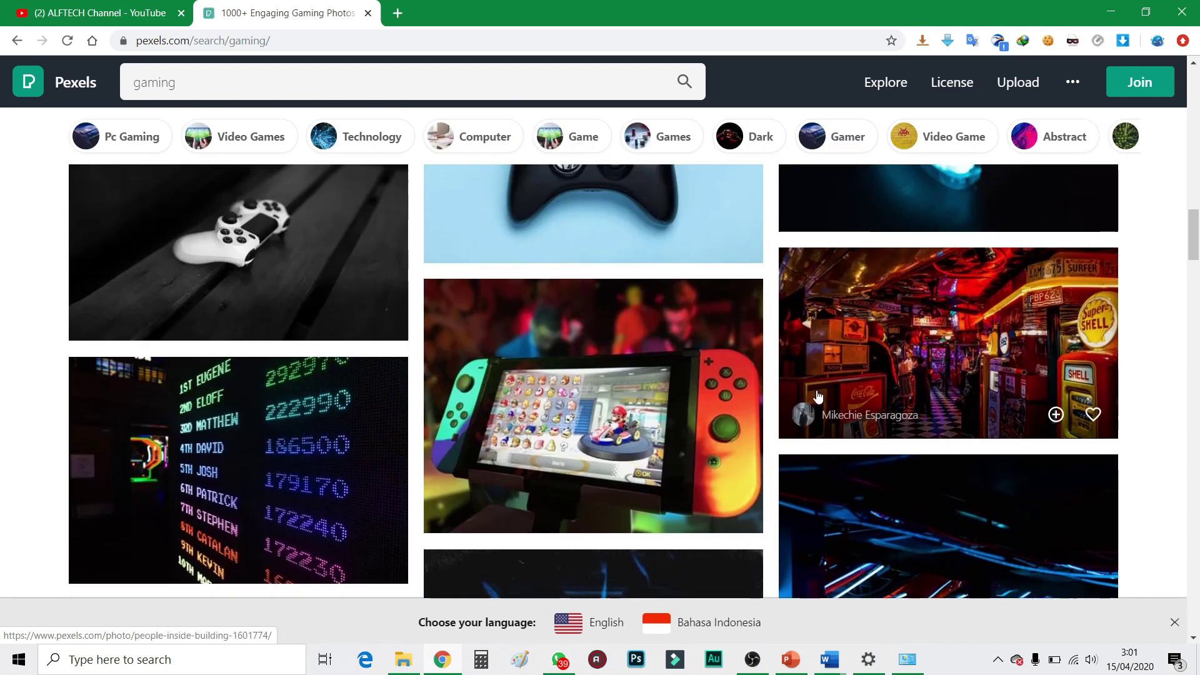
{"action": "scroll", "coordinate": [705, 402], "scroll_direction": "down", "scroll_amount": 7}
{"action": "scroll", "coordinate": [700, 405], "scroll_direction": "down", "scroll_amount": 9}
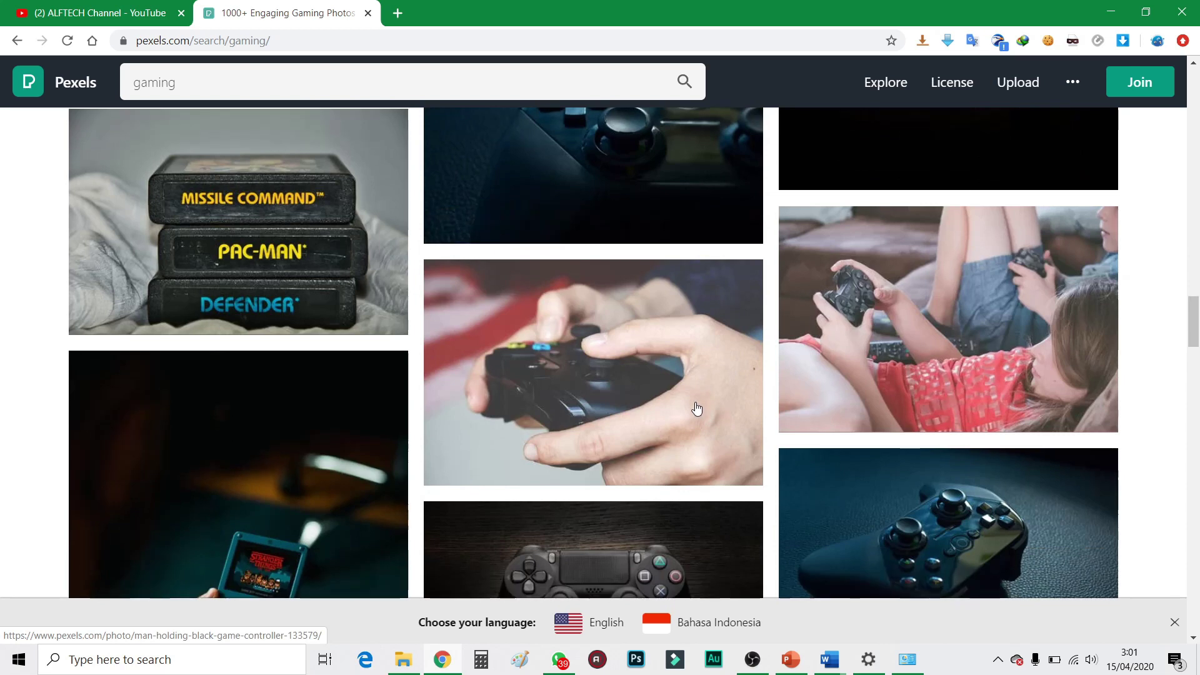
{"action": "scroll", "coordinate": [697, 408], "scroll_direction": "down", "scroll_amount": 7}
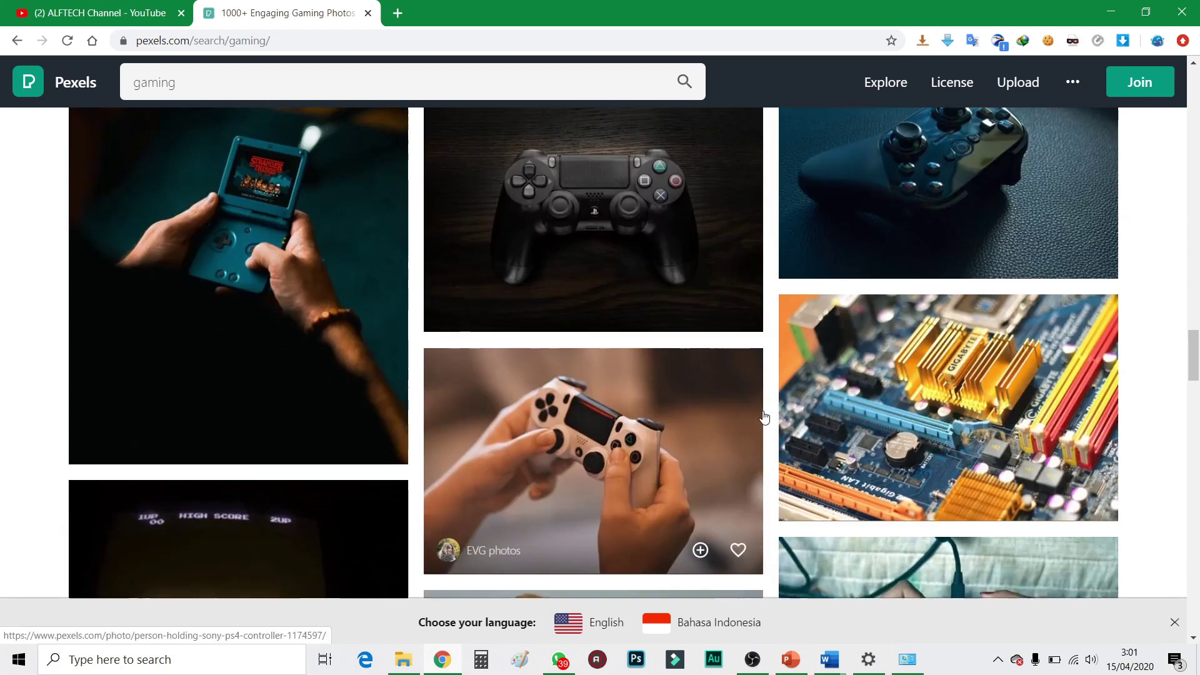
{"action": "scroll", "coordinate": [763, 417], "scroll_direction": "down", "scroll_amount": 15}
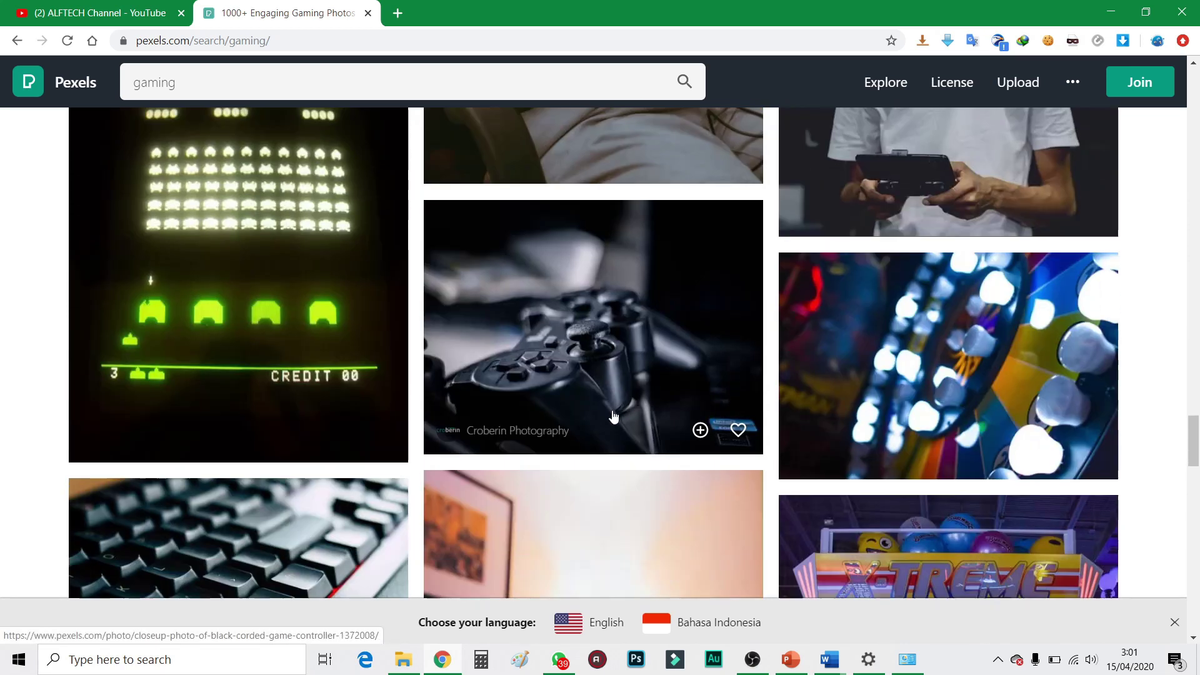
{"action": "scroll", "coordinate": [613, 416], "scroll_direction": "down", "scroll_amount": 9}
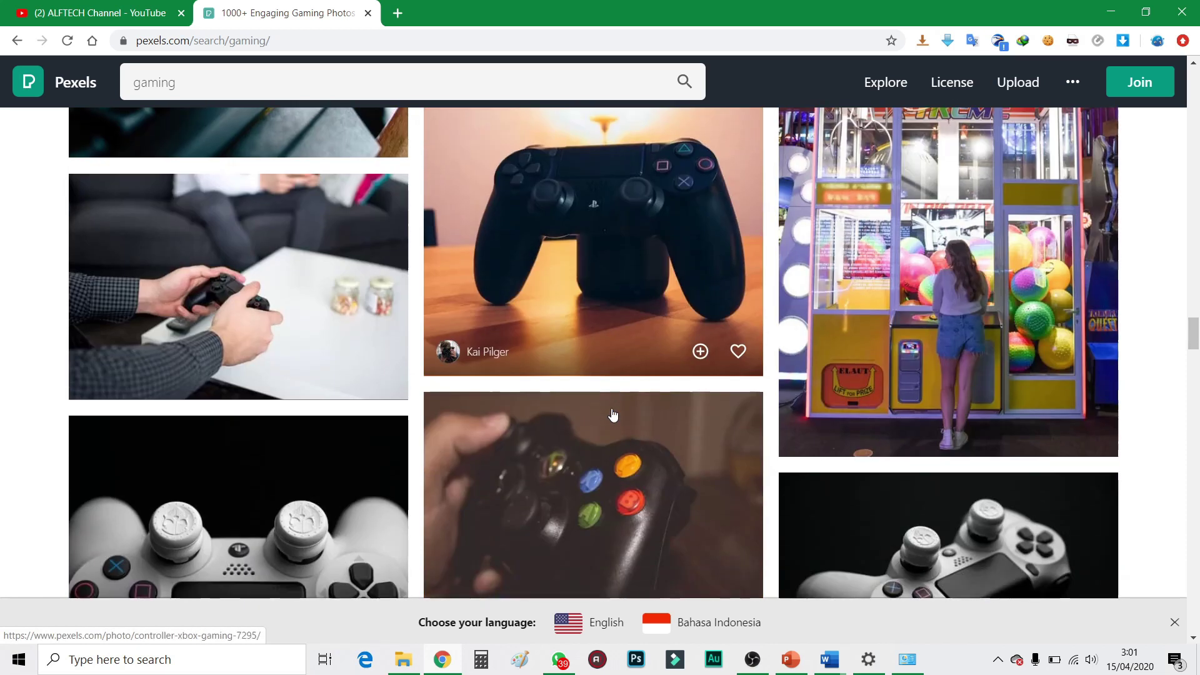
{"action": "scroll", "coordinate": [613, 415], "scroll_direction": "down", "scroll_amount": 10}
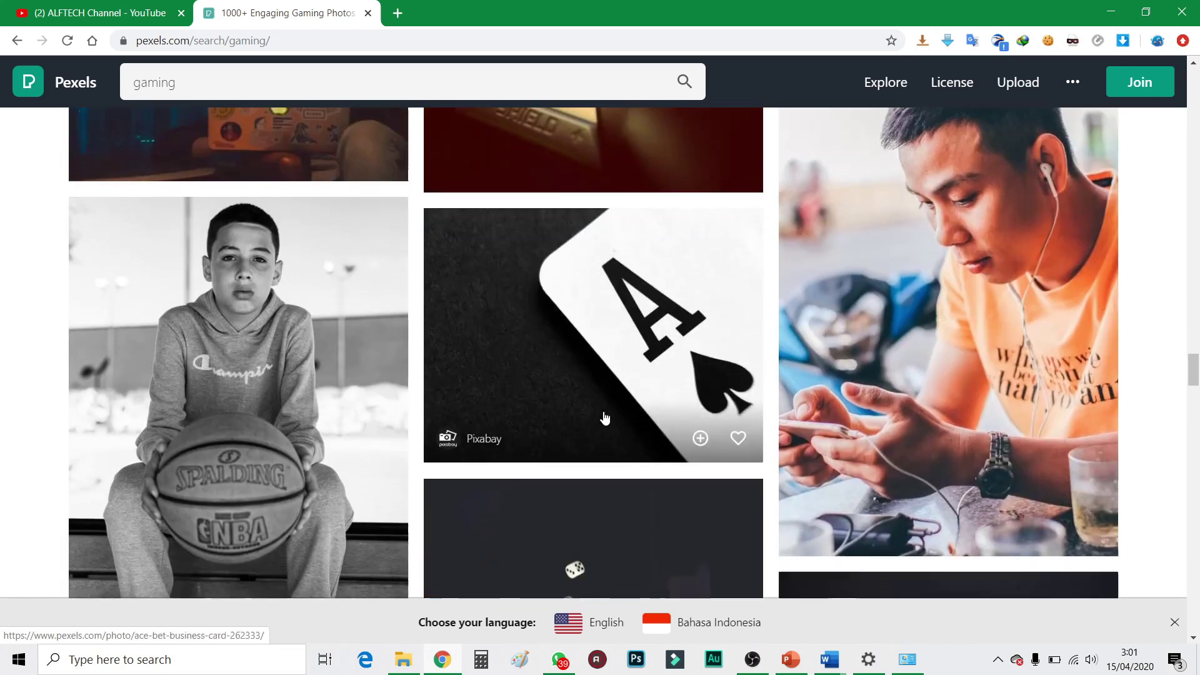
{"action": "scroll", "coordinate": [604, 417], "scroll_direction": "down", "scroll_amount": 15}
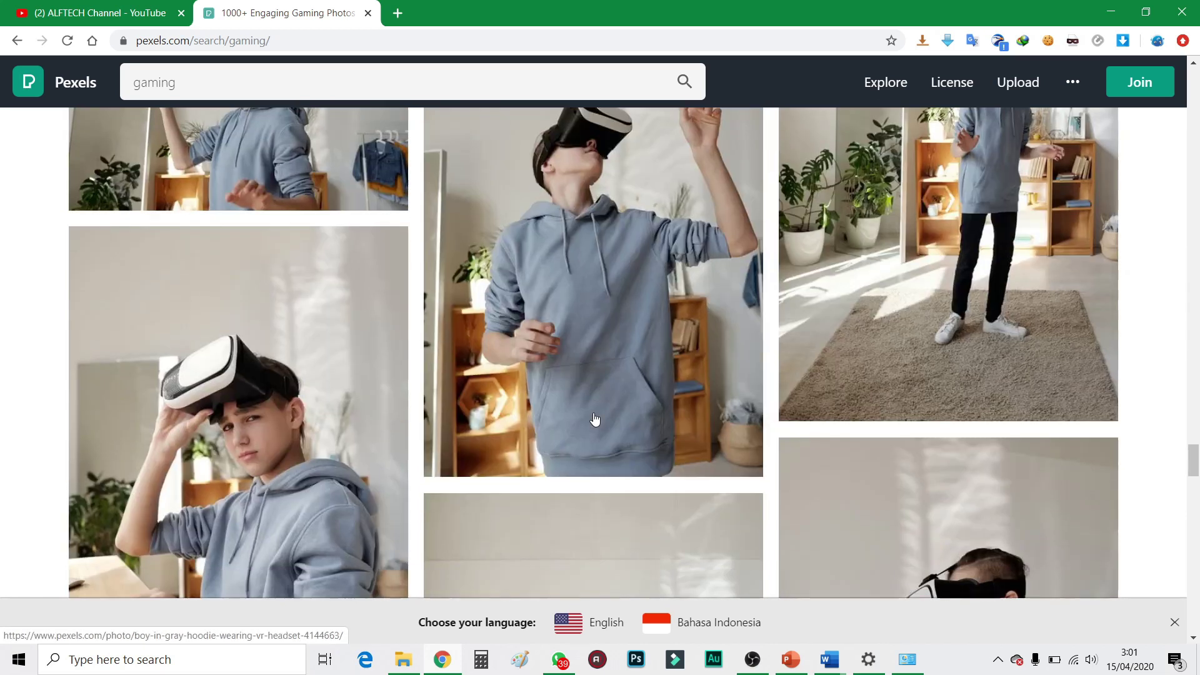
{"action": "scroll", "coordinate": [595, 419], "scroll_direction": "down", "scroll_amount": 12}
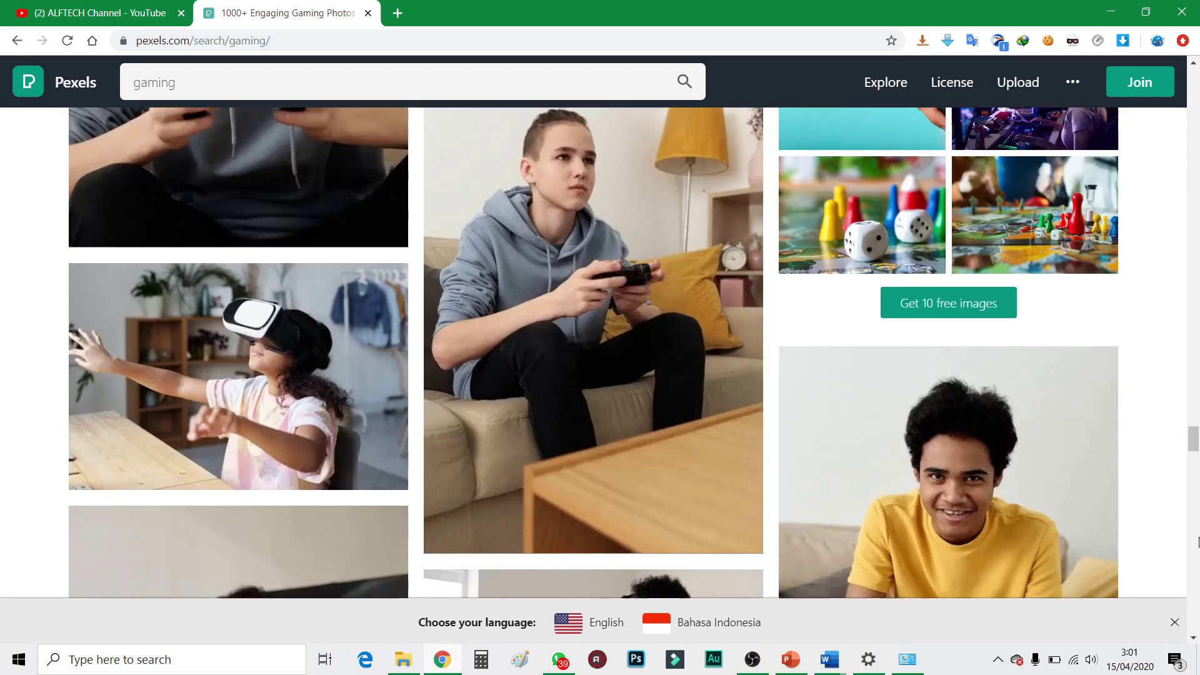
{"action": "left_click_drag", "start_coordinate": [1198, 541], "coordinate": [1198, 556]}
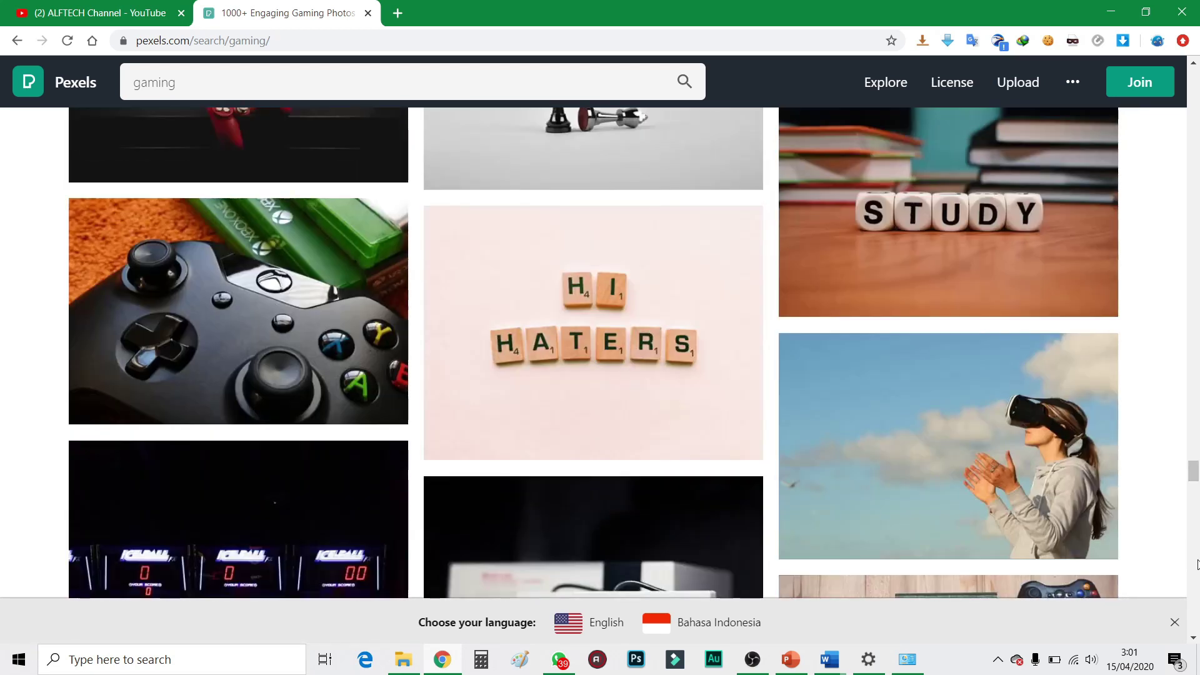
{"action": "left_click_drag", "start_coordinate": [1195, 473], "coordinate": [1194, 498]}
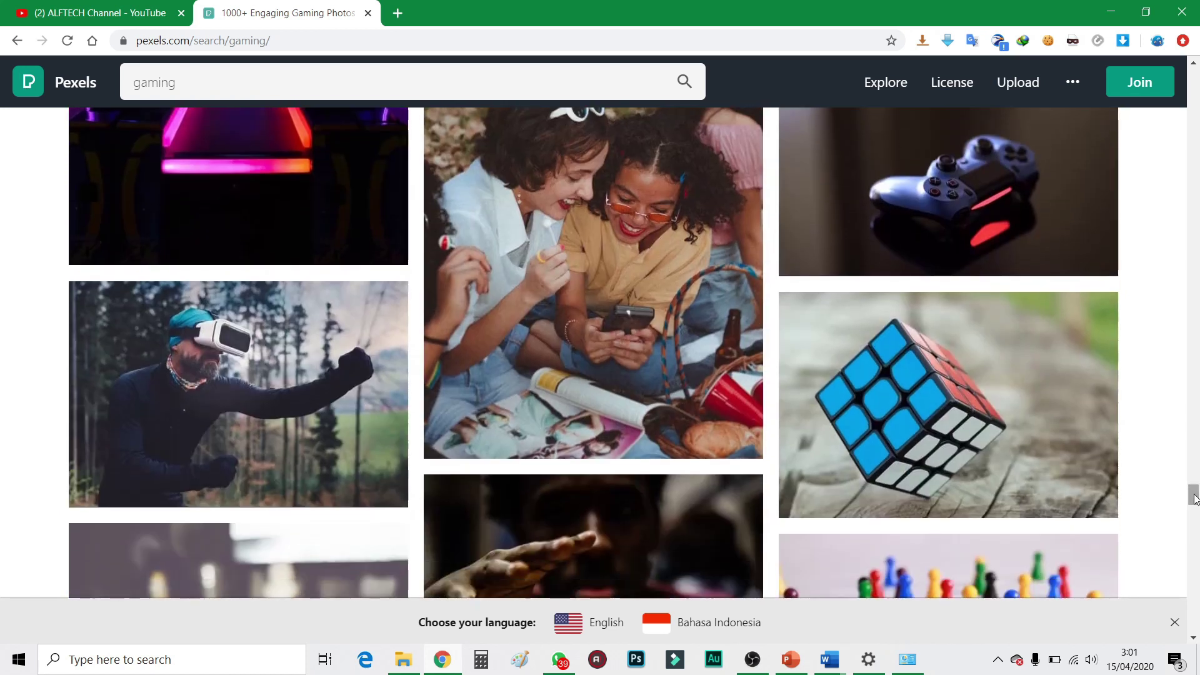
{"action": "scroll", "coordinate": [696, 501], "scroll_direction": "down", "scroll_amount": 6}
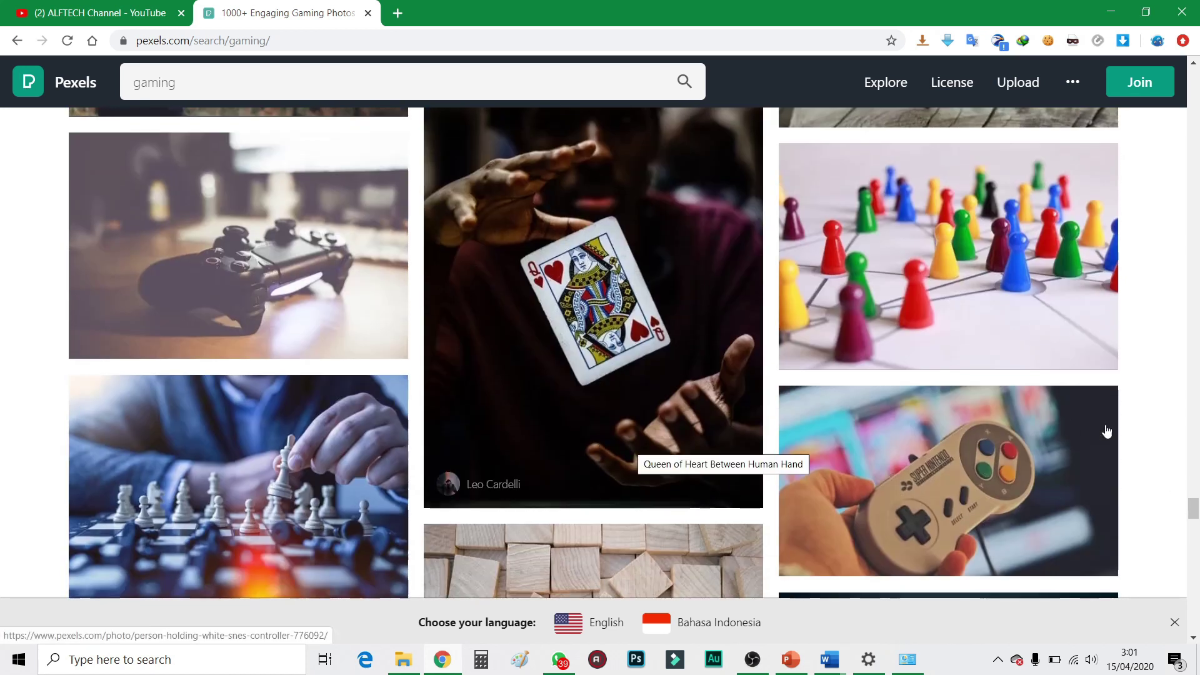
Return to the red-lit arcade photo with the Shell gas pump near the start of the results and download it.
{"action": "left_click_drag", "start_coordinate": [1195, 502], "coordinate": [1184, 139]}
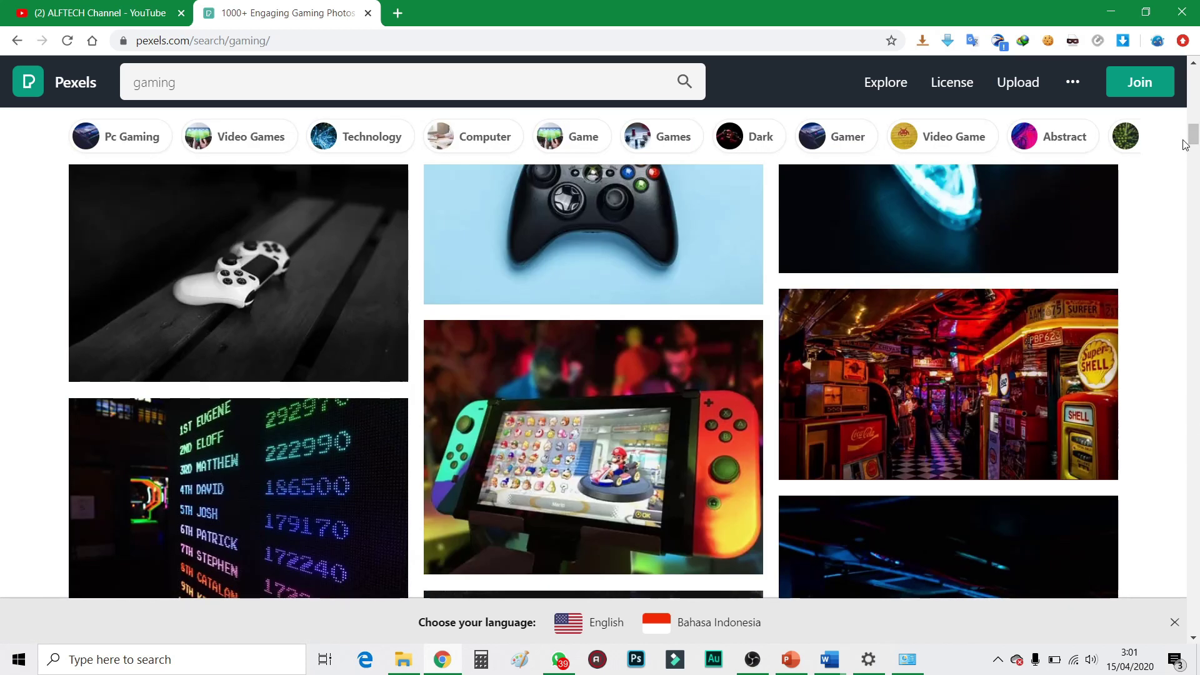
{"action": "left_click", "coordinate": [953, 364]}
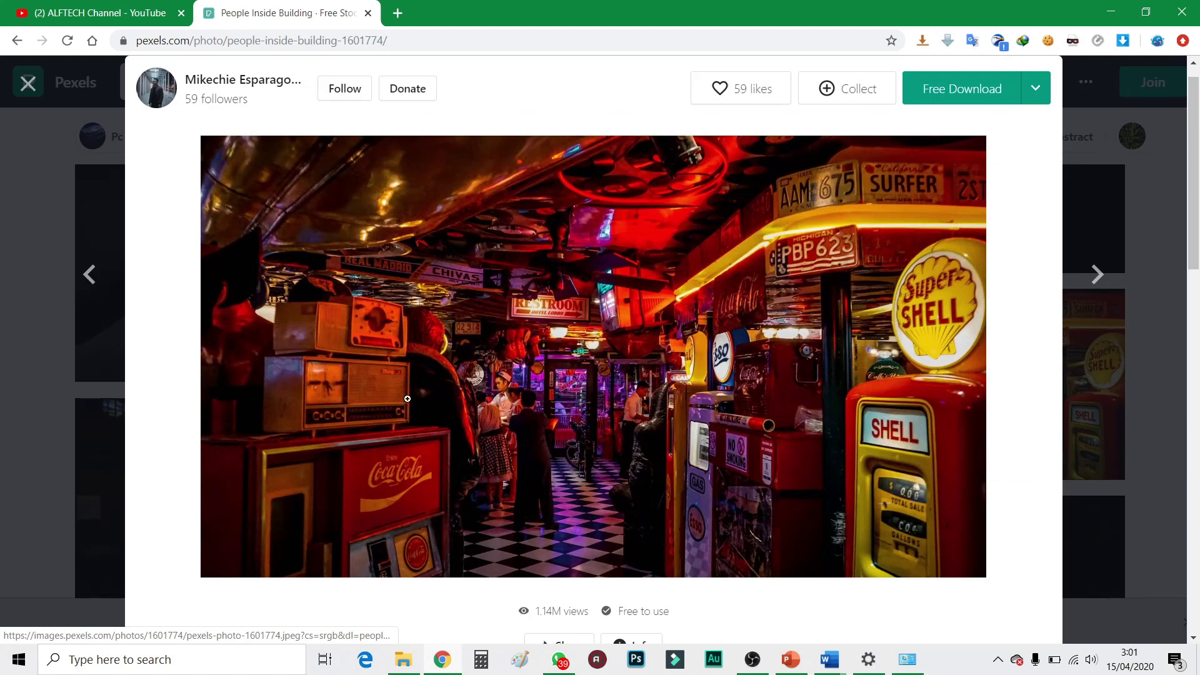
{"action": "left_click", "coordinate": [962, 88]}
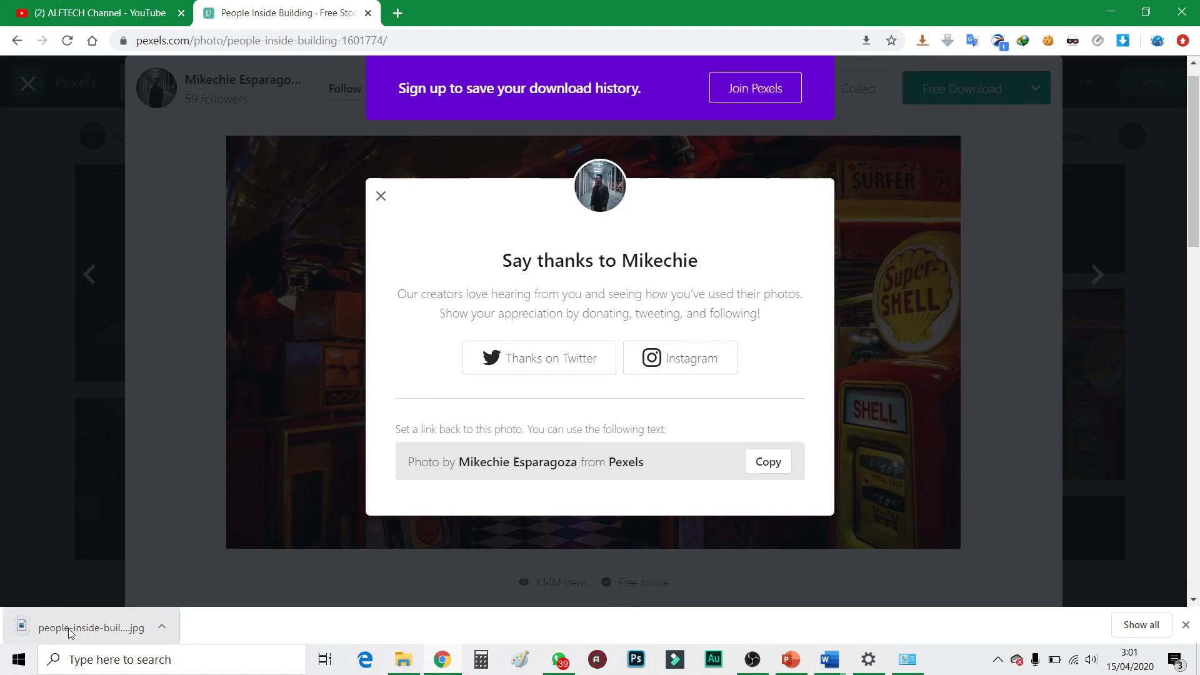
Switch to PowerPoint and fill slide 6's background with the picture file people-inside-building-1601774.jpg from the Downloads folder.
{"action": "left_click", "coordinate": [804, 667]}
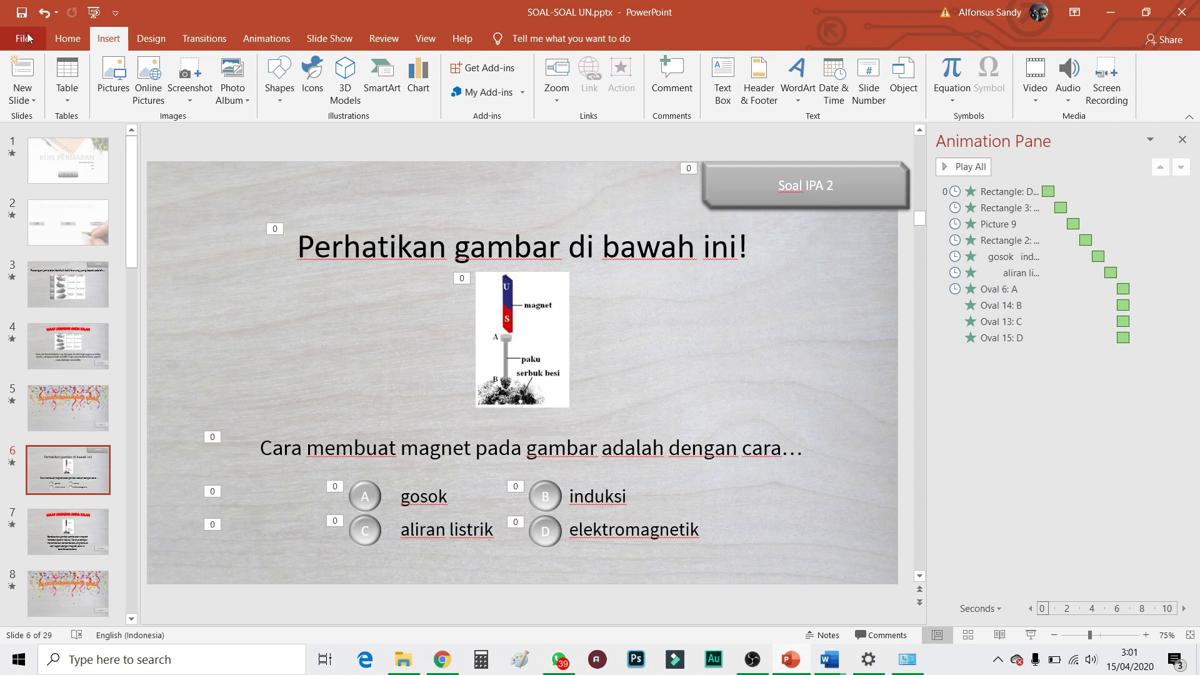
{"action": "left_click", "coordinate": [153, 40]}
{"action": "left_click", "coordinate": [1139, 84]}
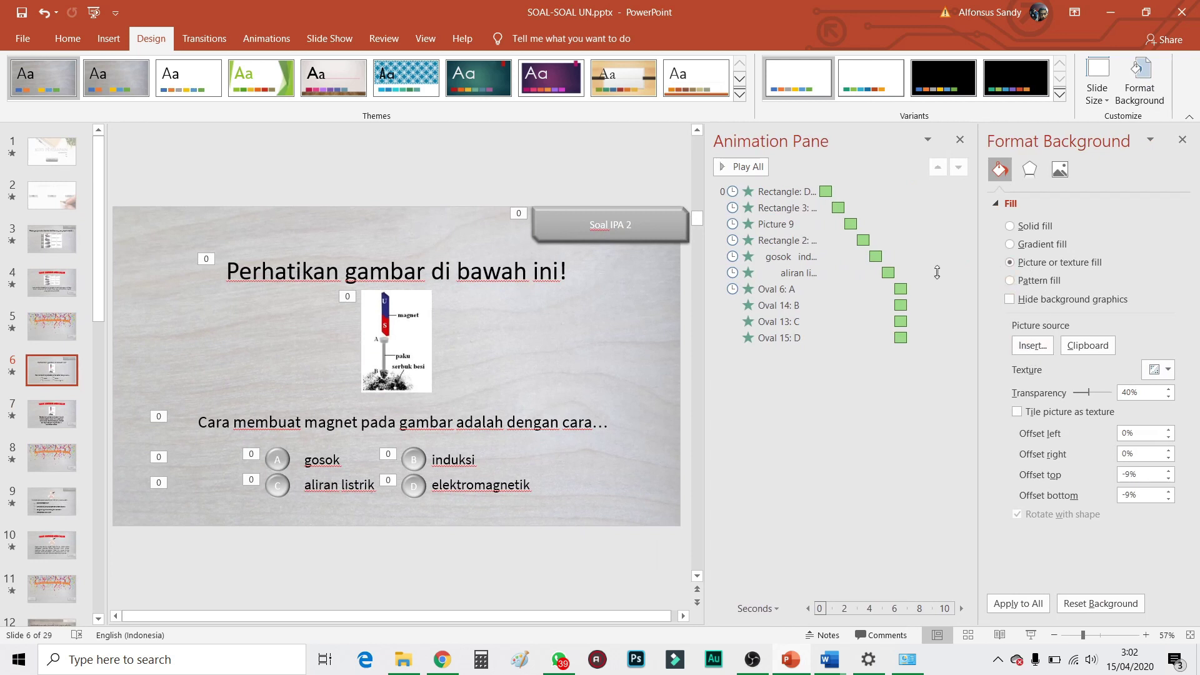
{"action": "left_click", "coordinate": [1031, 345]}
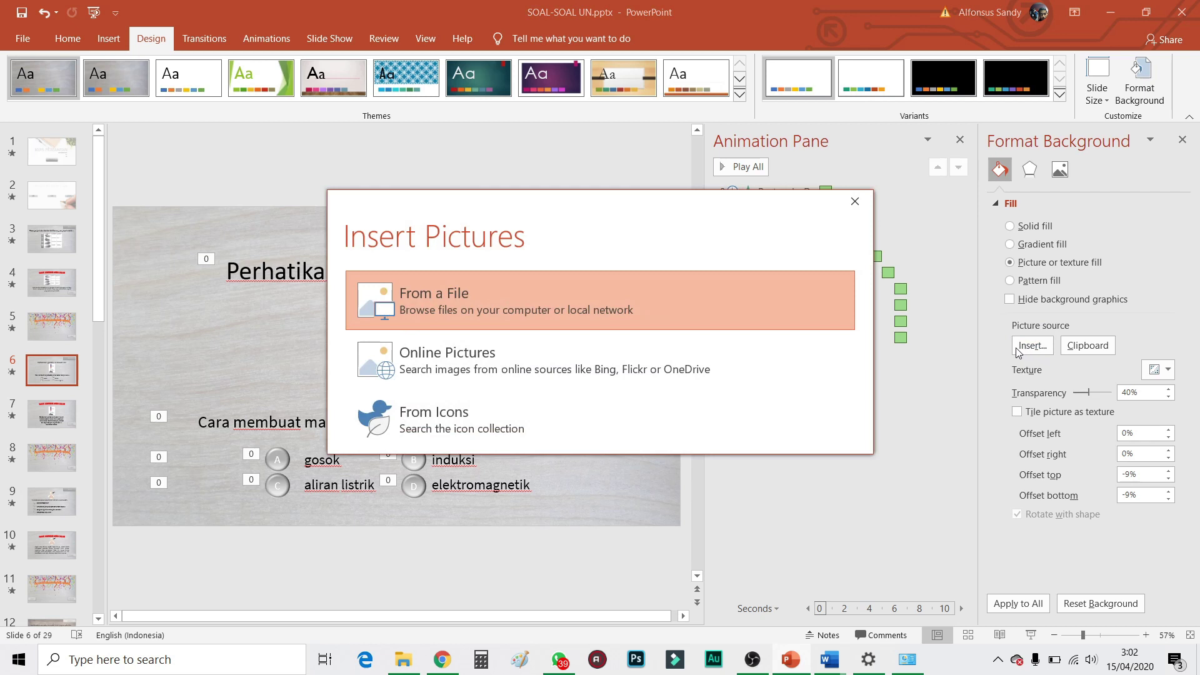
{"action": "left_click", "coordinate": [505, 301]}
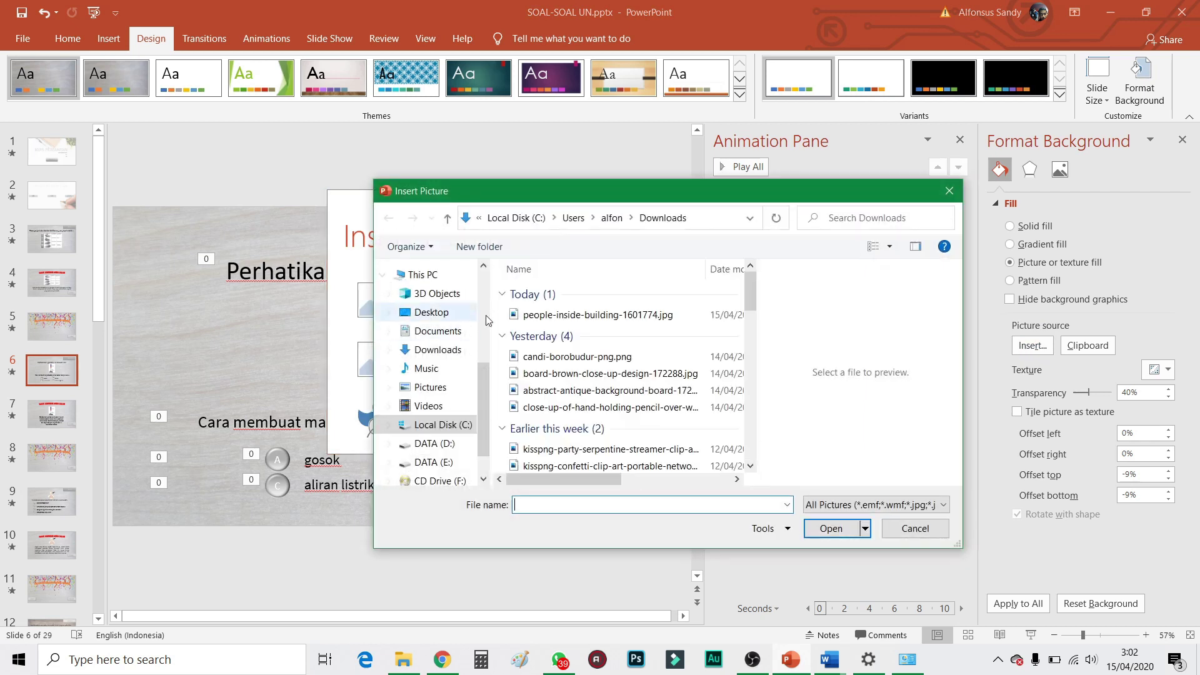
{"action": "left_click", "coordinate": [646, 324]}
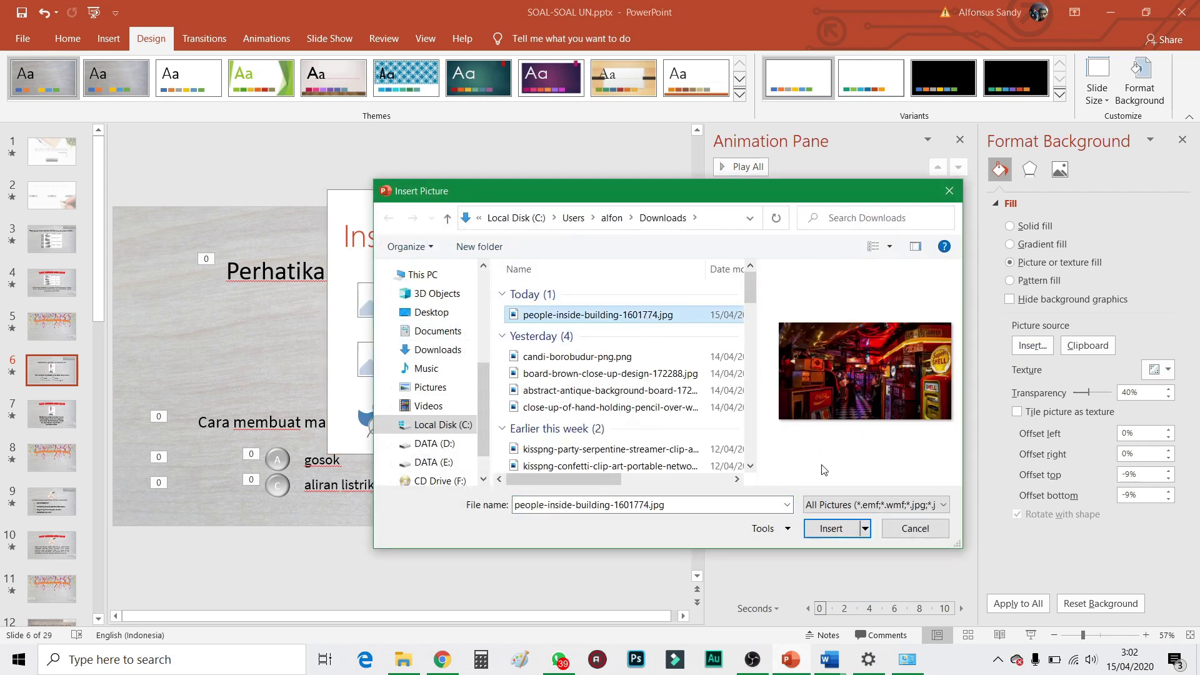
{"action": "left_click", "coordinate": [831, 528]}
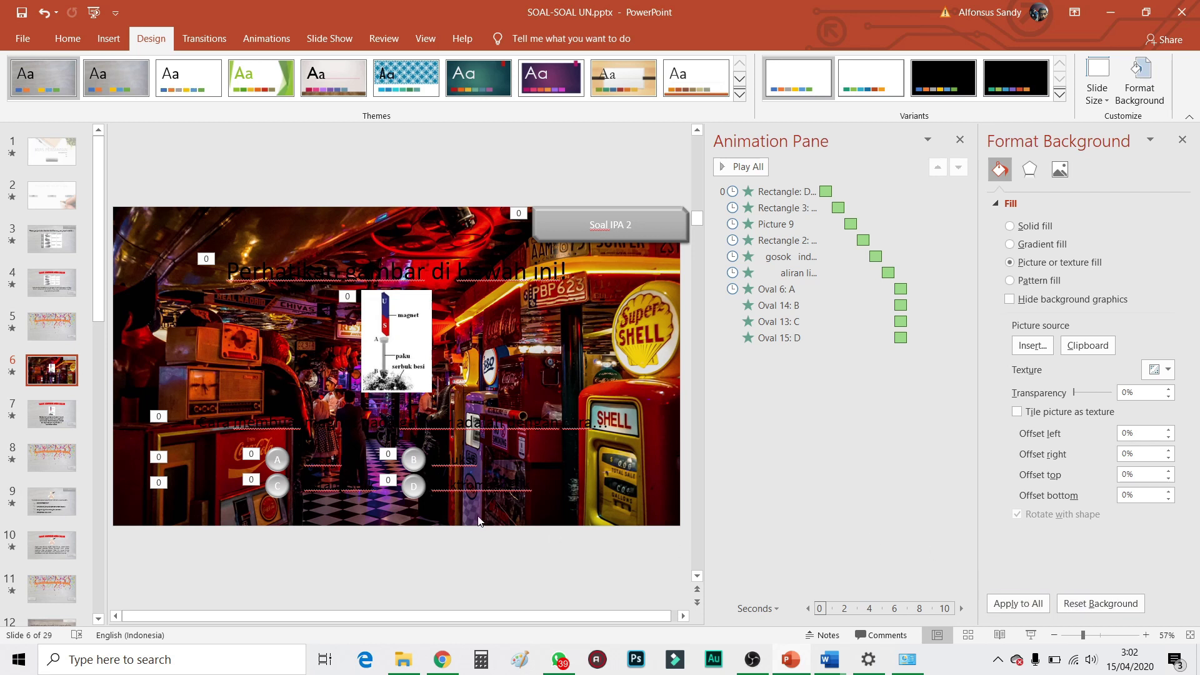
Preview slide 6 as a full-screen slide show to check text legibility over the arcade background, and return to editing.
{"action": "left_click", "coordinate": [1030, 634]}
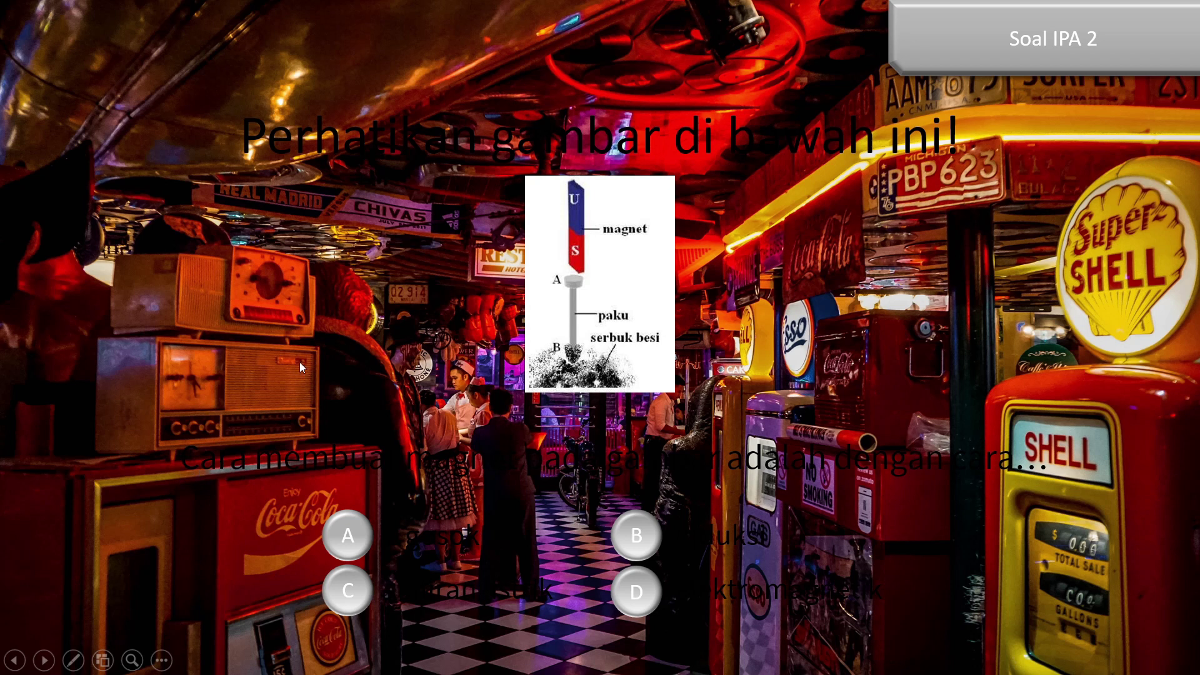
{"action": "key", "text": "Escape"}
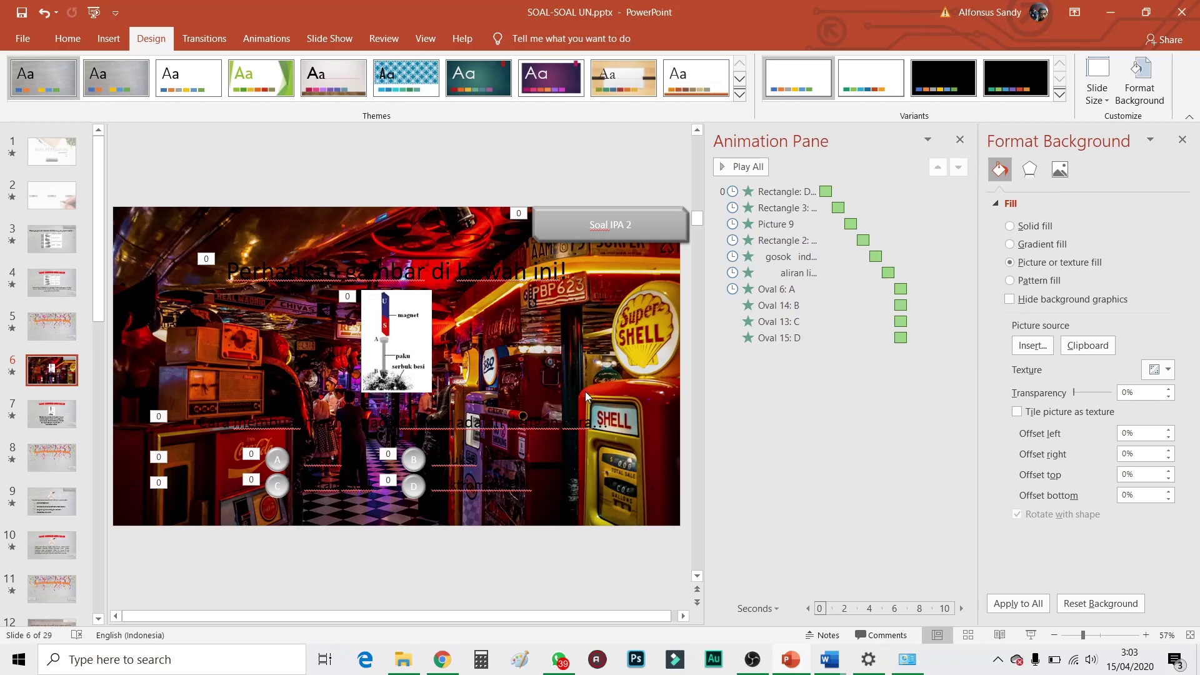
Switch to Chrome, close the thank-you message and the arcade photo, and search Pexels for background photos.
{"action": "left_click", "coordinate": [435, 661]}
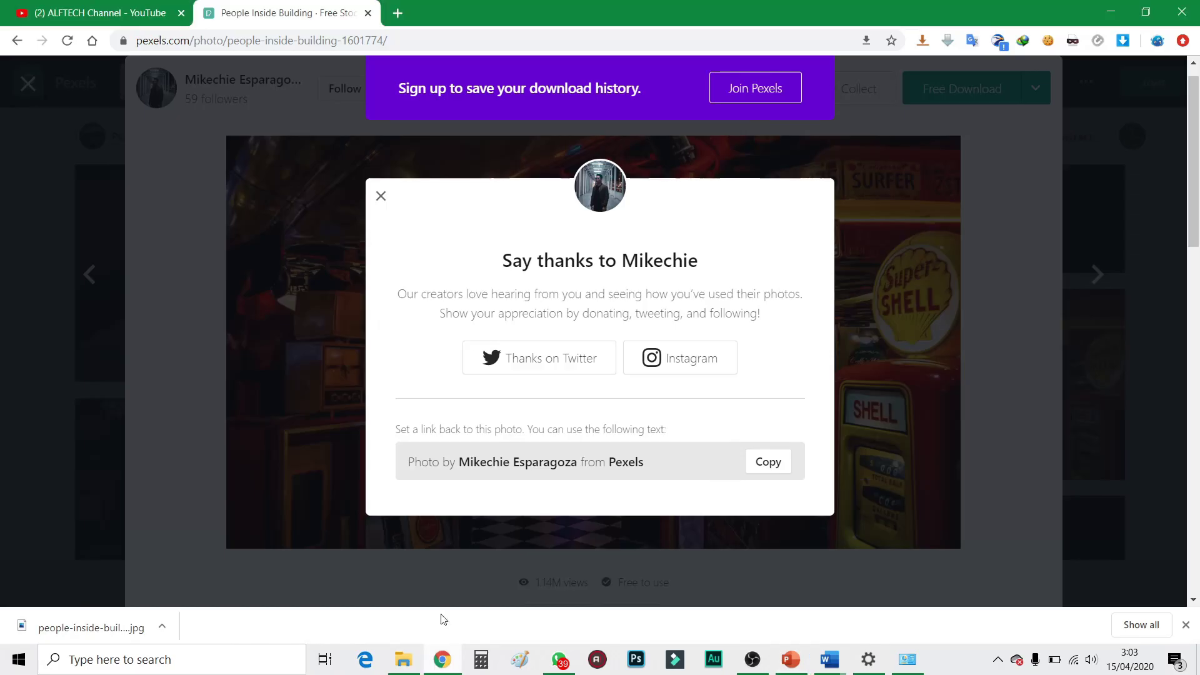
{"action": "left_click", "coordinate": [380, 198]}
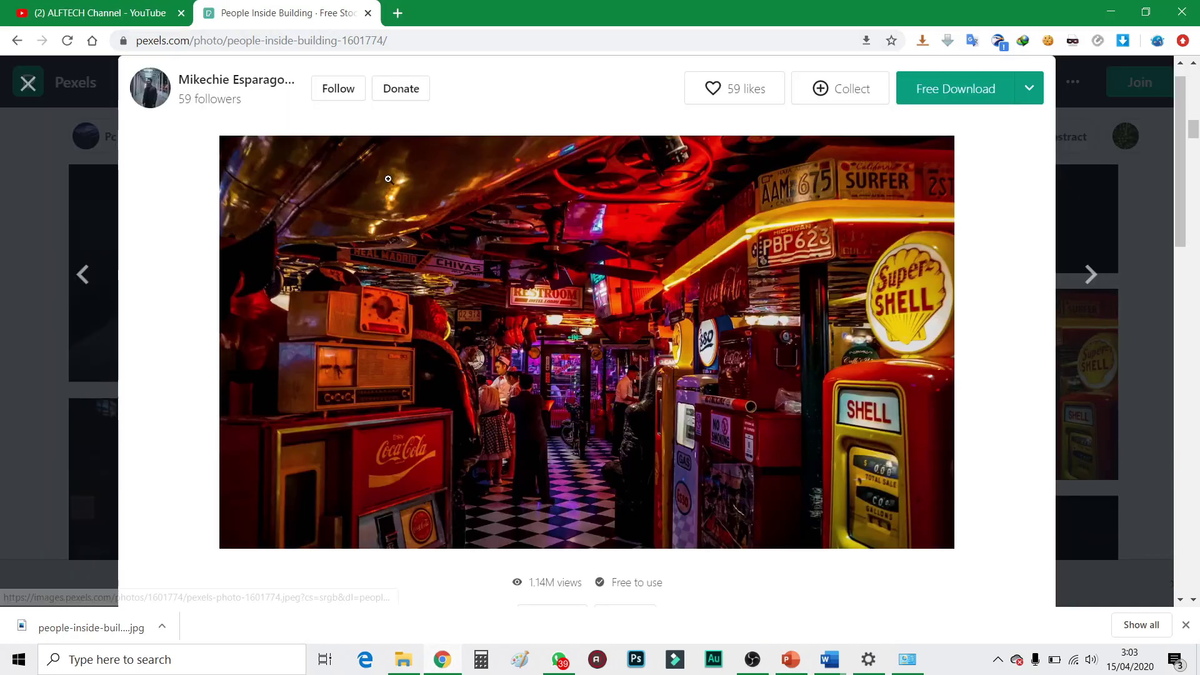
{"action": "left_click", "coordinate": [25, 94]}
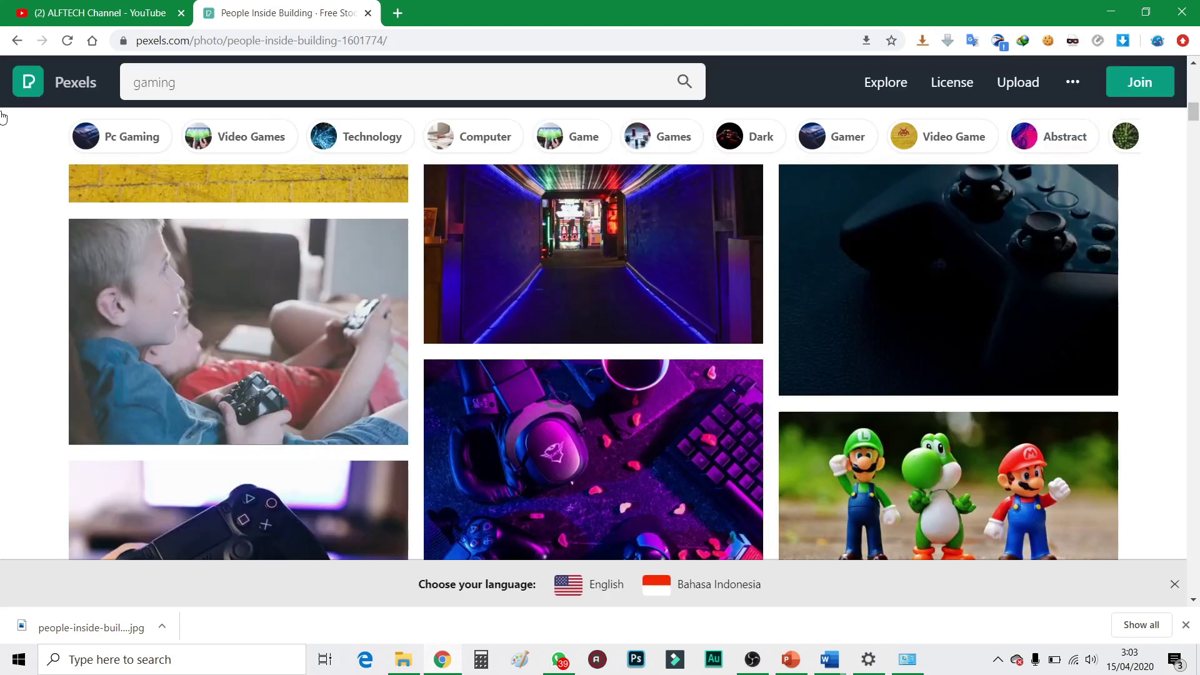
{"action": "left_click", "coordinate": [226, 77]}
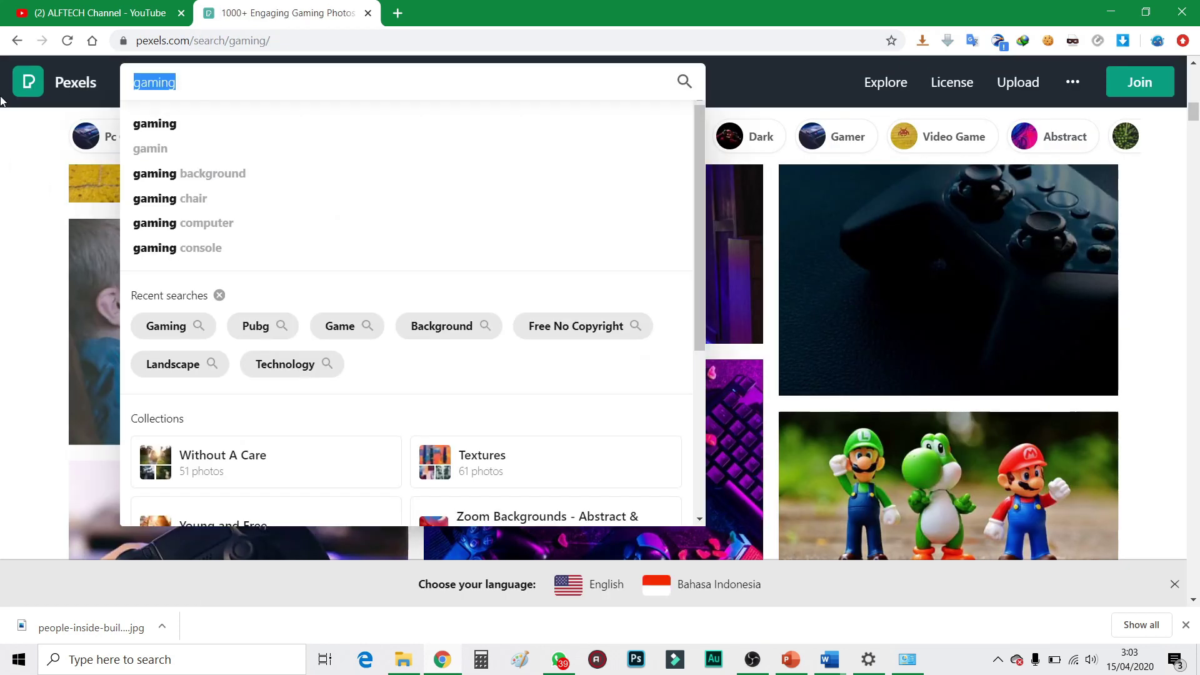
{"action": "type", "text": "background"}
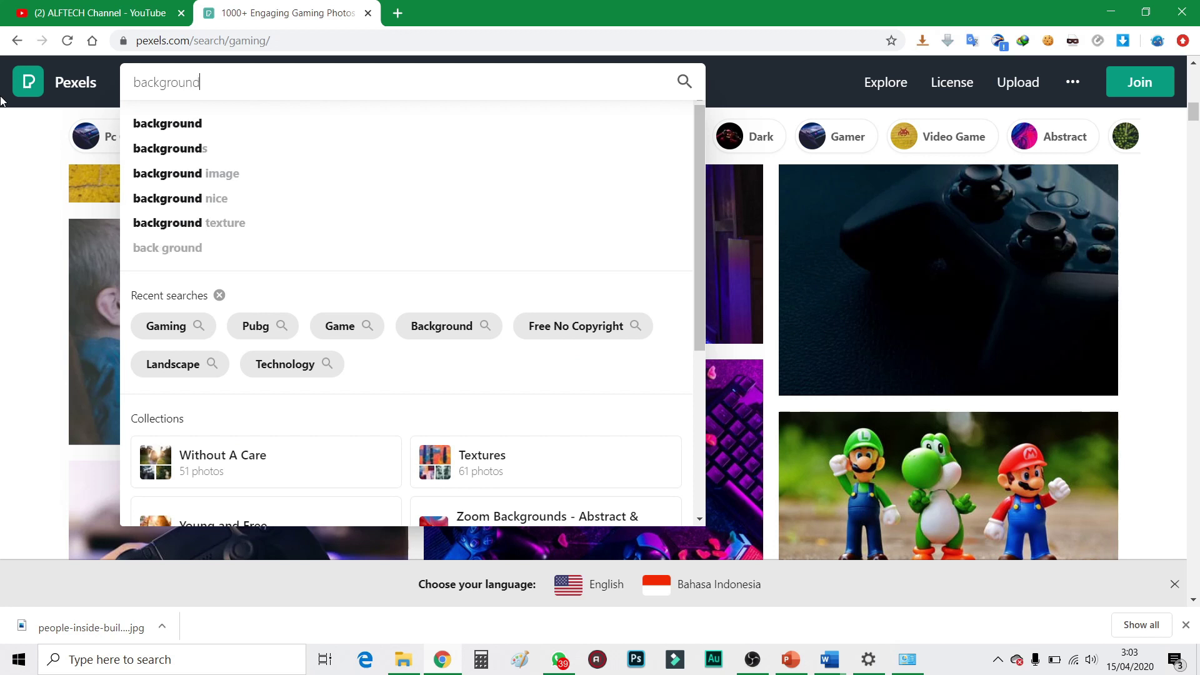
{"action": "key", "text": "Return"}
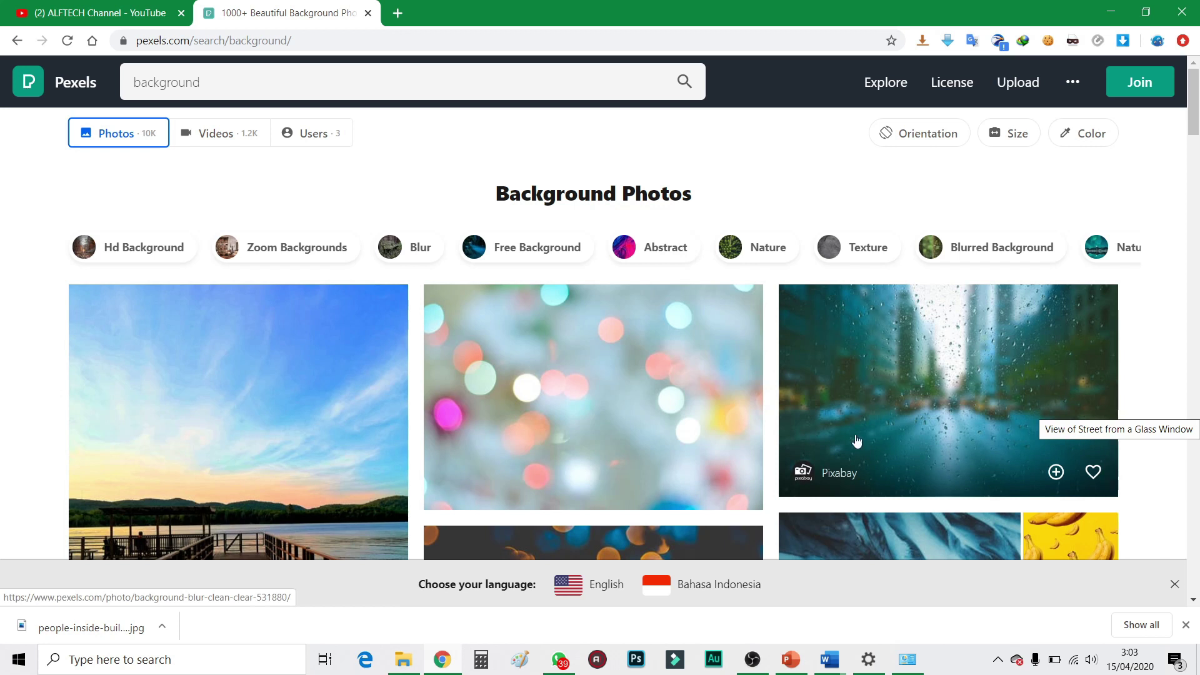
Open the photo of a blurred street seen through a rainy window from the background results and download it.
{"action": "scroll", "coordinate": [943, 273], "scroll_direction": "down", "scroll_amount": 3}
{"action": "scroll", "coordinate": [942, 272], "scroll_direction": "up", "scroll_amount": 3}
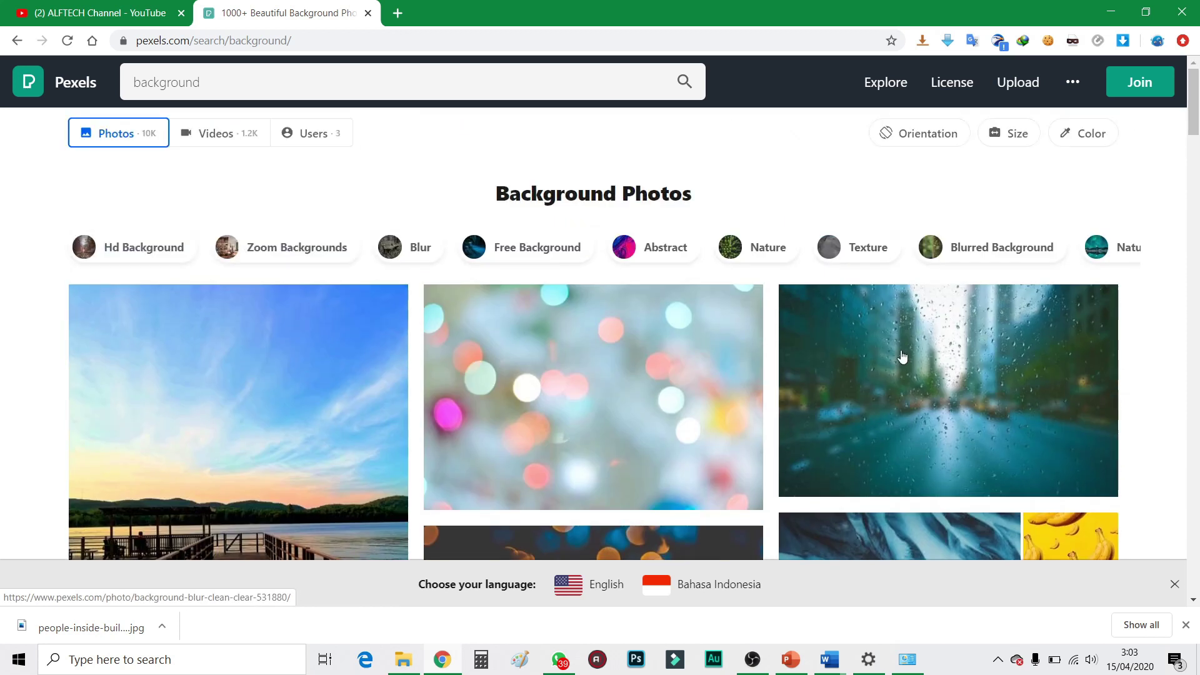
{"action": "left_click", "coordinate": [921, 384]}
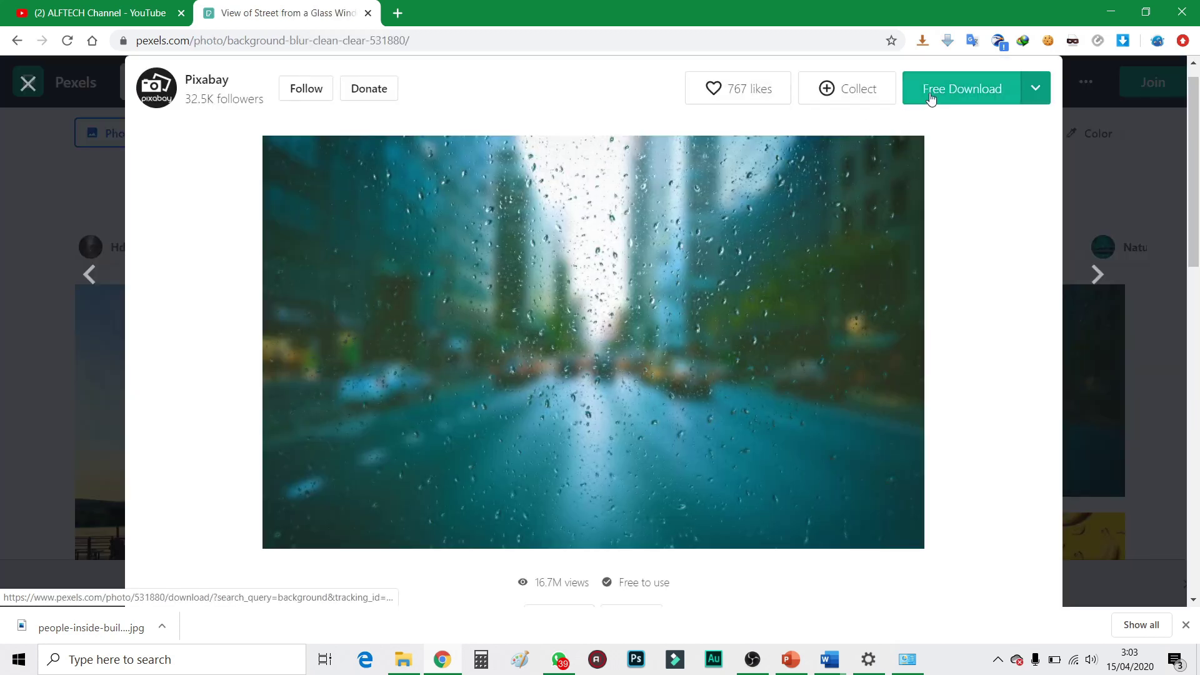
{"action": "left_click", "coordinate": [961, 85]}
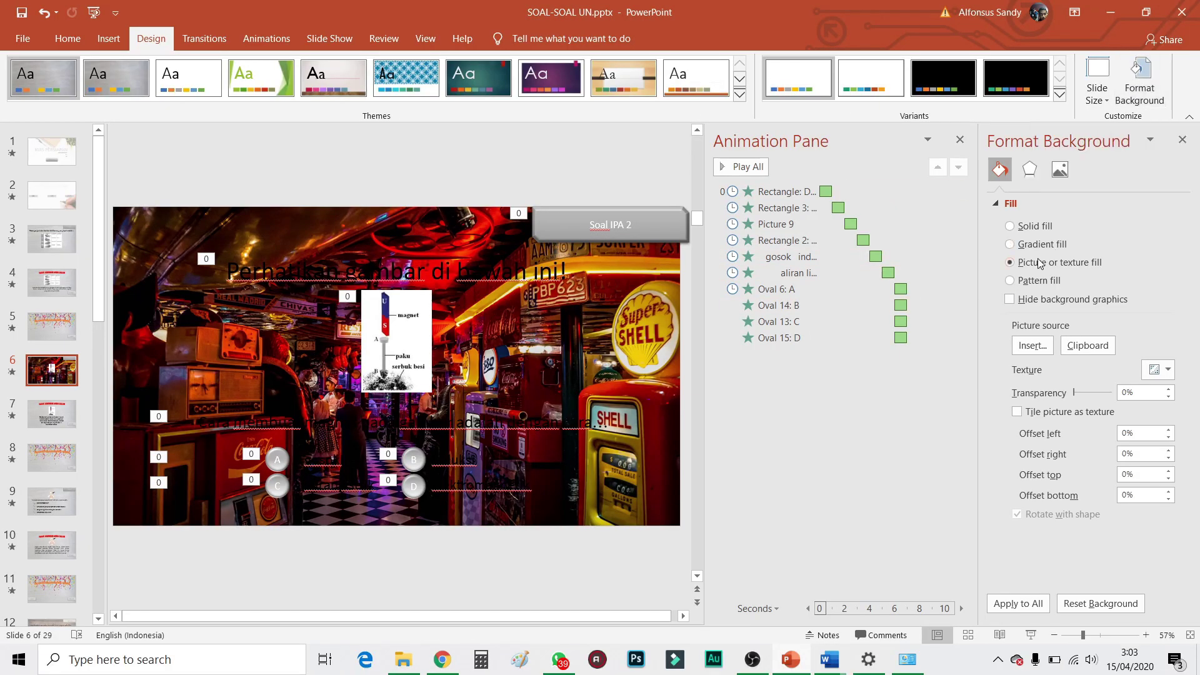
Replace slide 6's background picture with the file background-blur-clean-clear-531880.jpg from the Downloads folder.
{"action": "left_click", "coordinate": [1047, 345]}
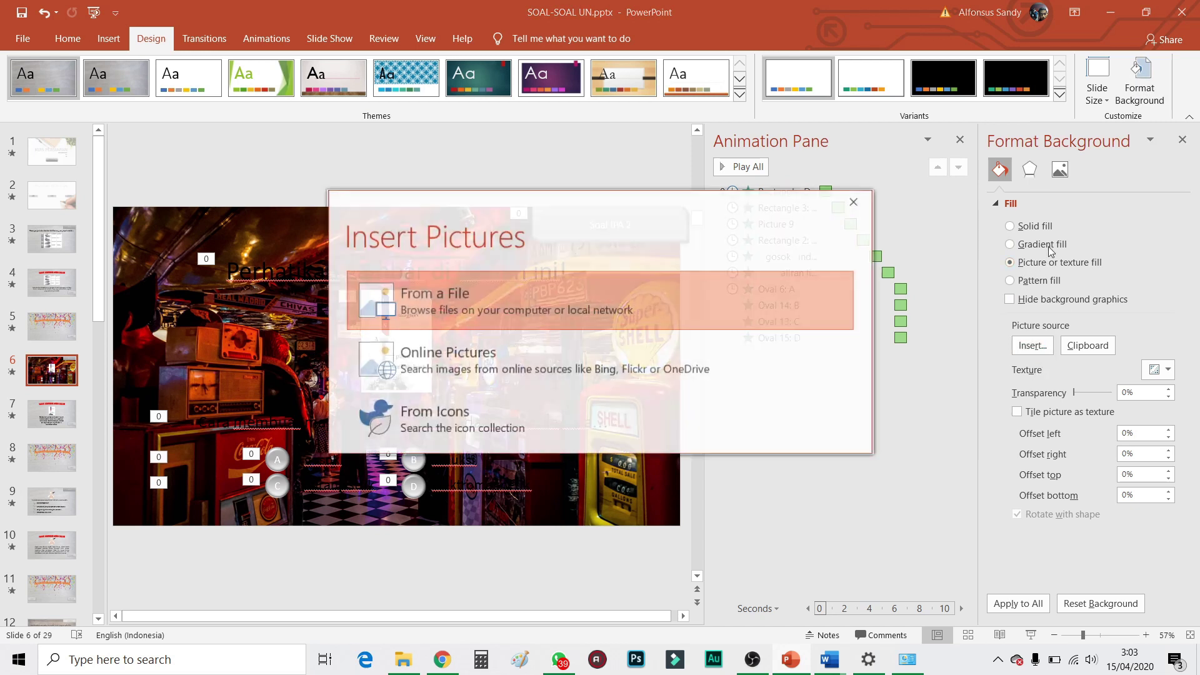
{"action": "left_click", "coordinate": [438, 305]}
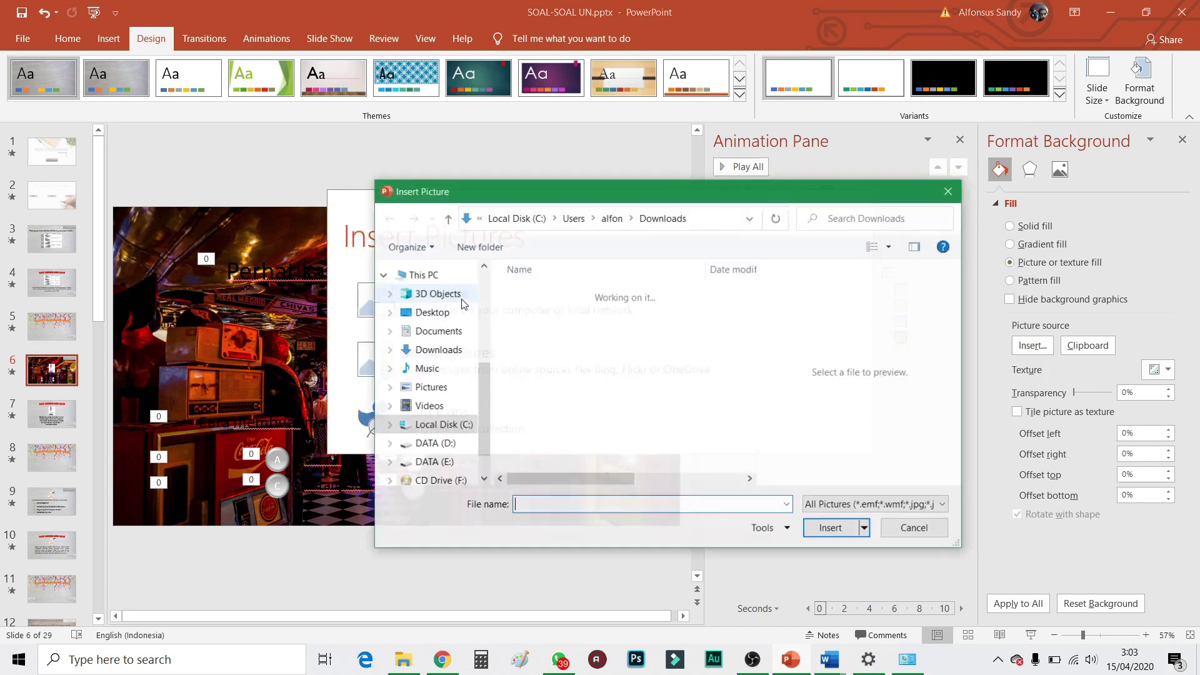
{"action": "left_click", "coordinate": [569, 316]}
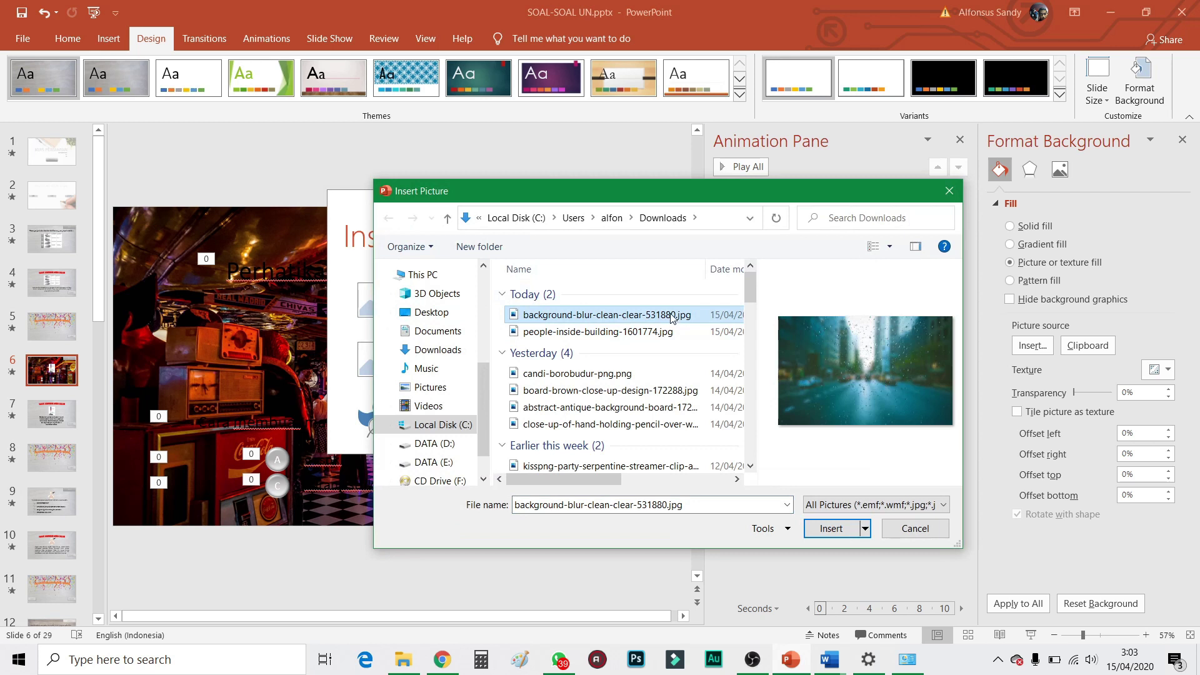
{"action": "left_click", "coordinate": [832, 531]}
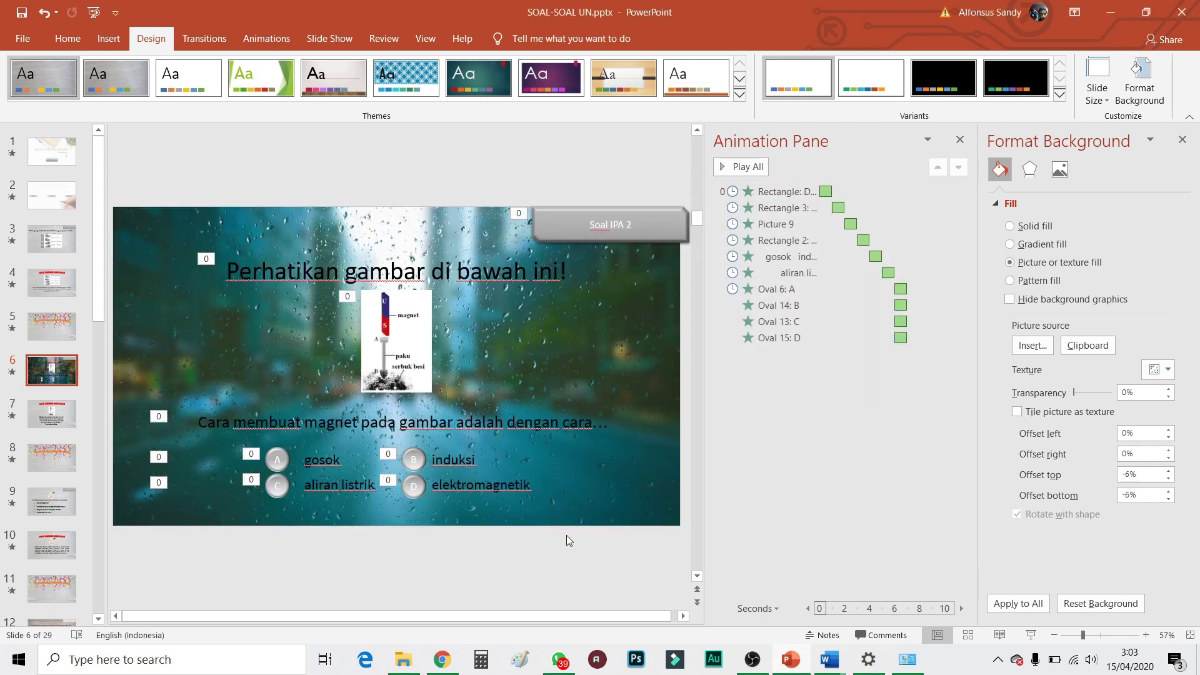